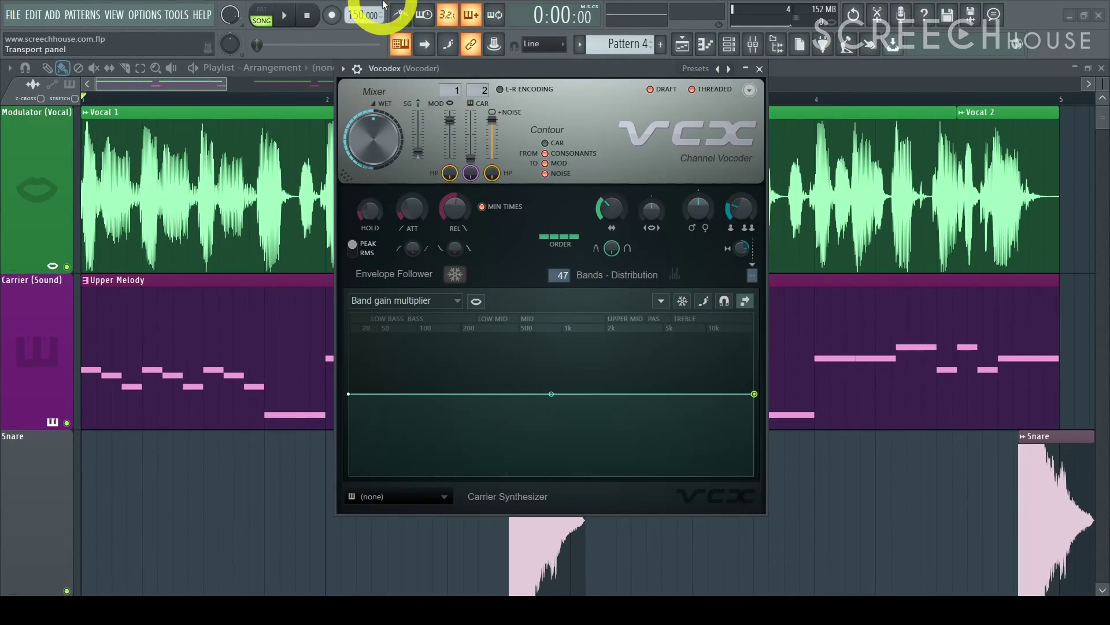
Play the vocoded project, then drag Sample.wav into Track 1 of the playlist
key("space")
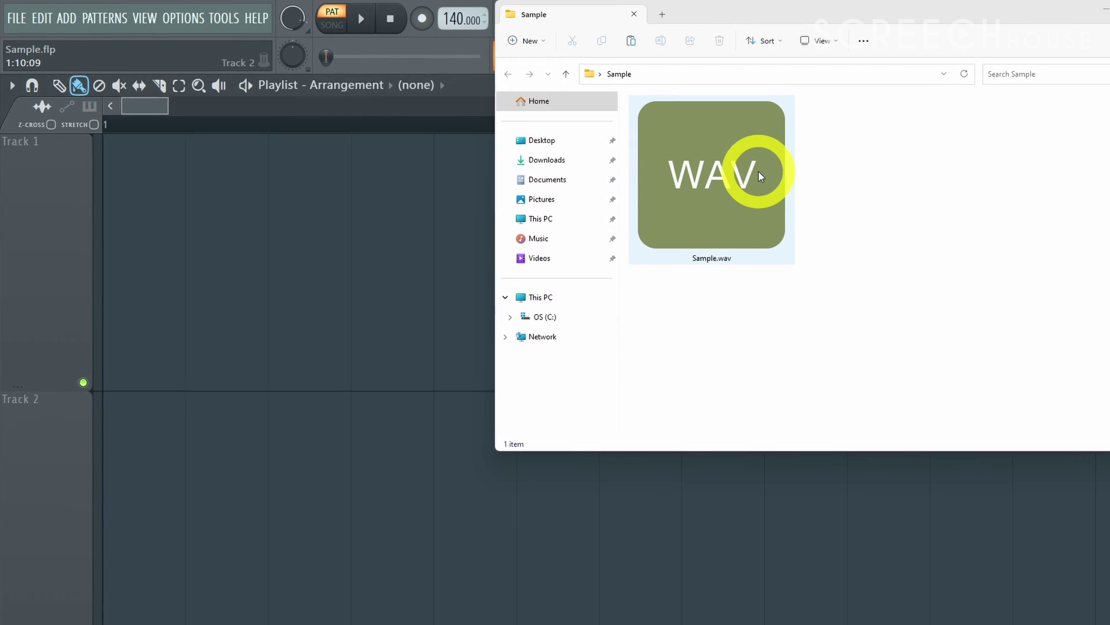
left_click_drag(758, 171, 197, 318)
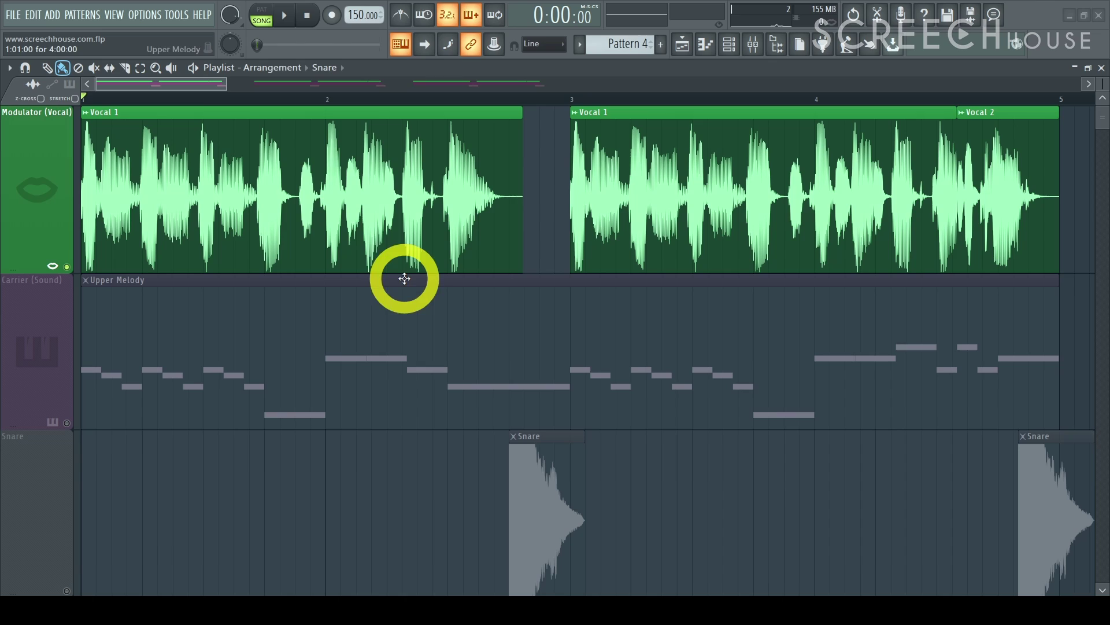
Play the song and open the Vocal 1 clip's mixer insert 1 from its channel settings
left_click(287, 27)
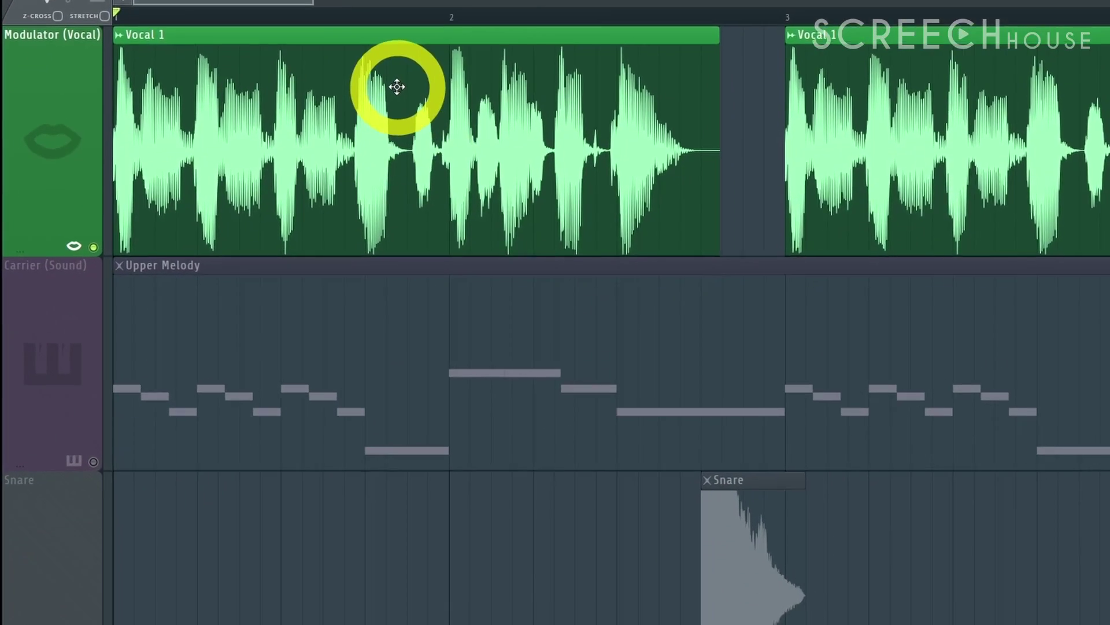
double_click(359, 168)
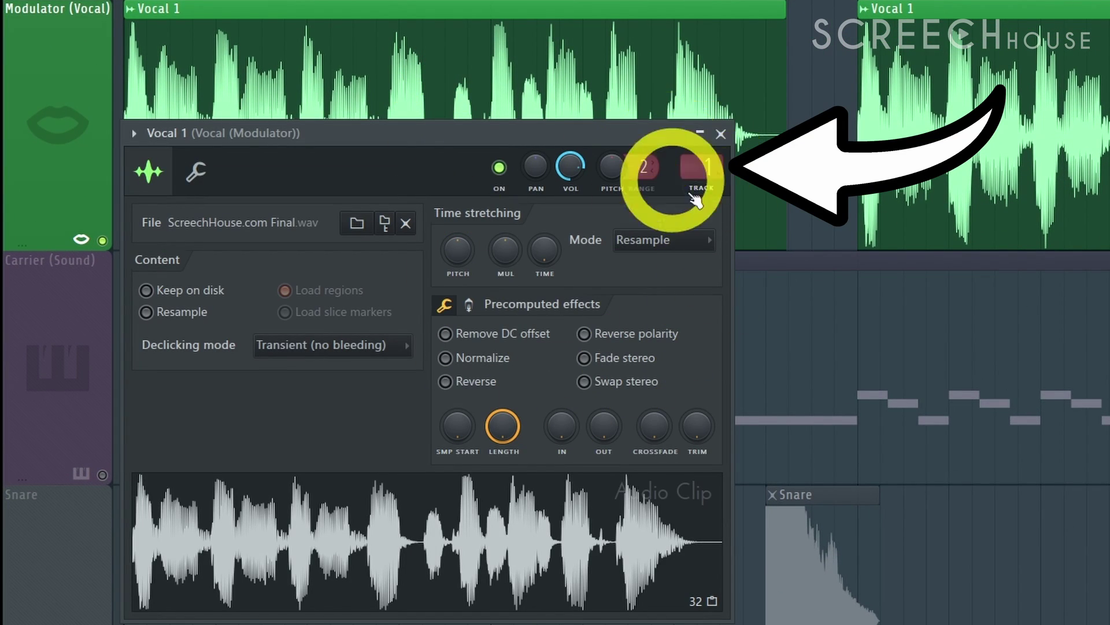
left_click(698, 164)
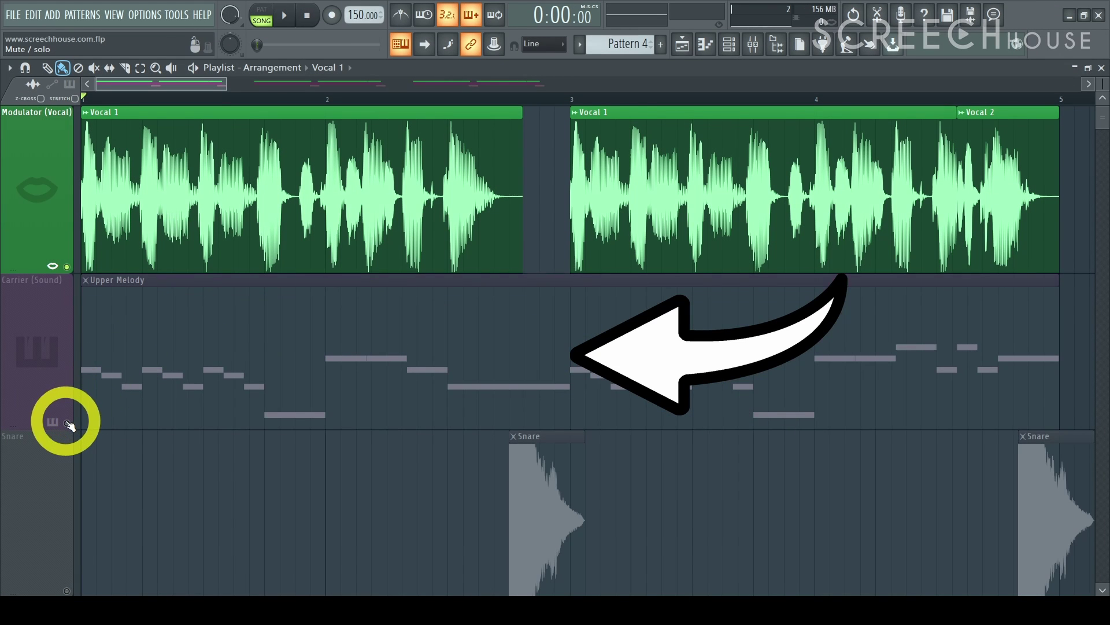
Unmute the carrier melody track and add a new 3x Osc synth channel
left_click(67, 424)
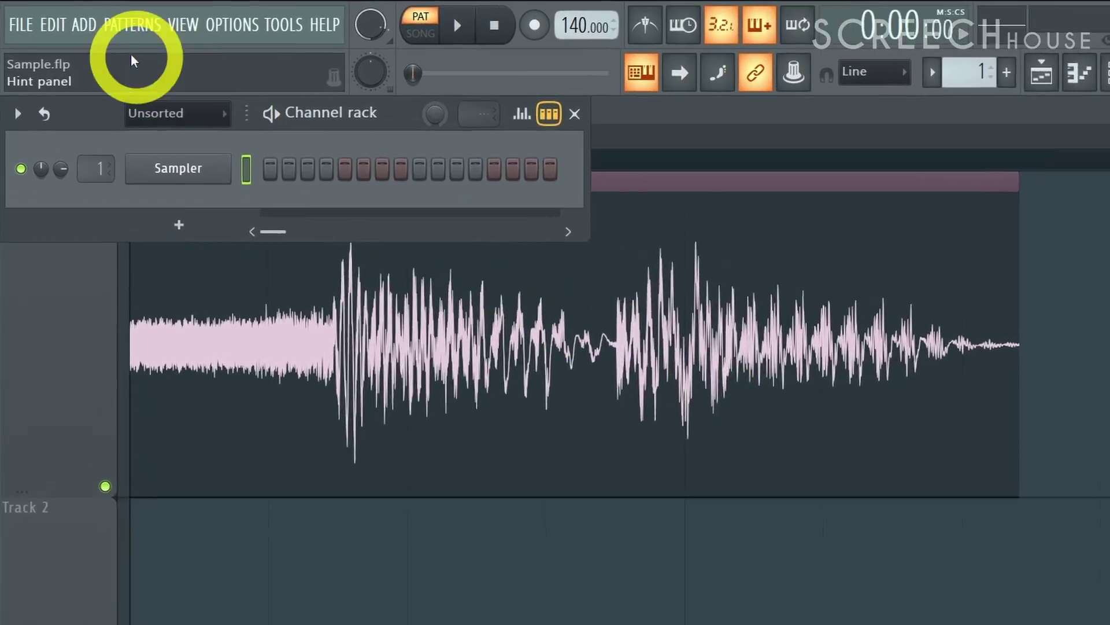
left_click(69, 32)
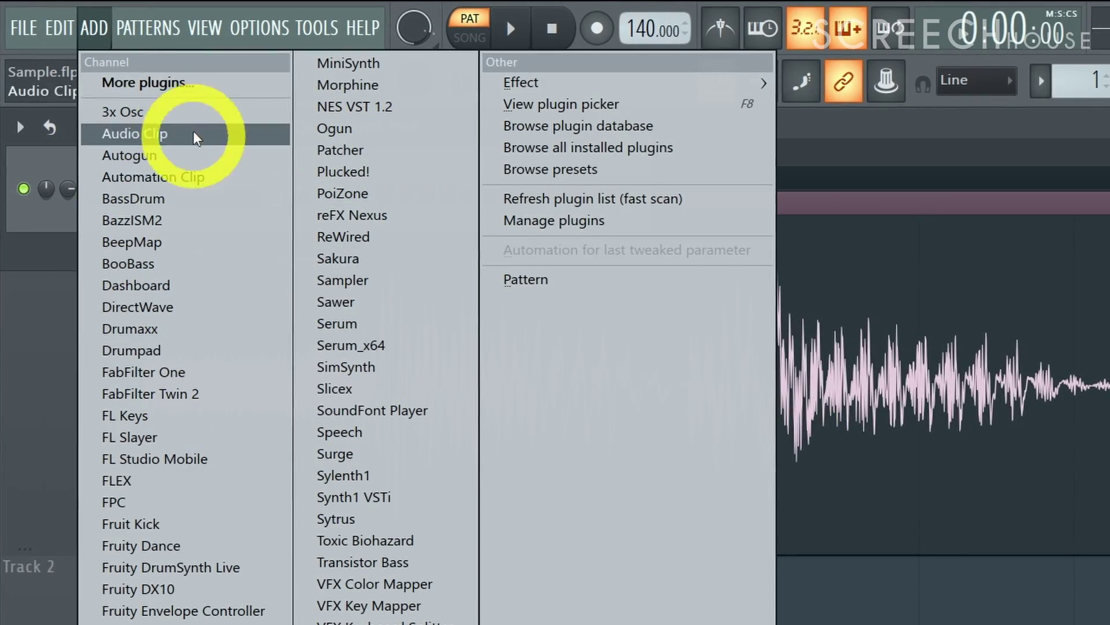
left_click(188, 112)
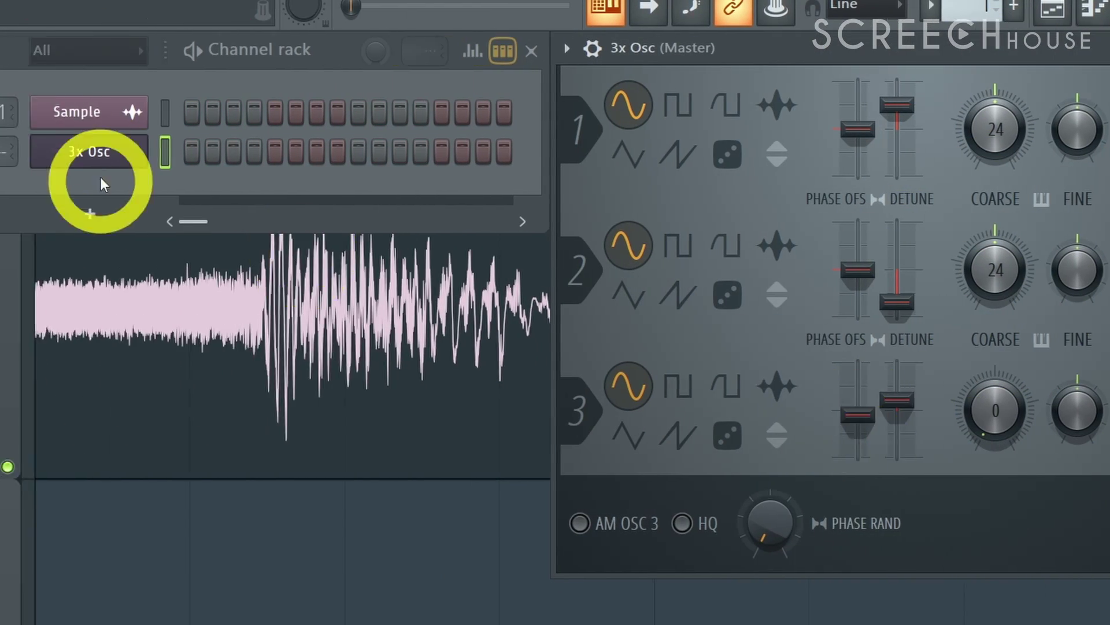
Open the 3x Osc piano roll, play and stop the song, then open the Upper Melody notes
right_click(99, 177)
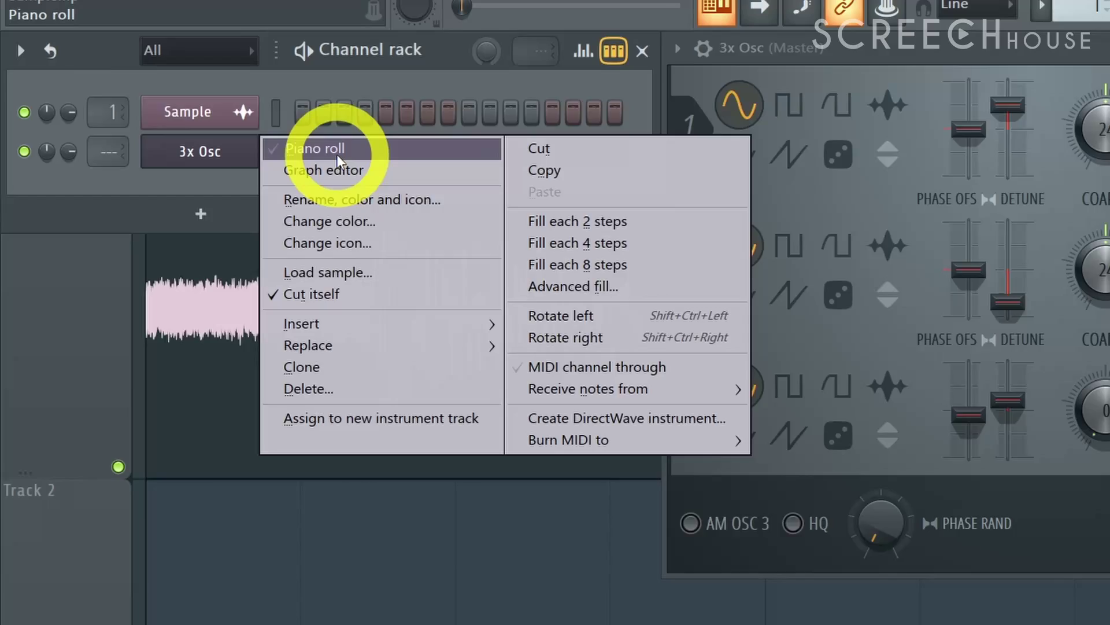
left_click(335, 153)
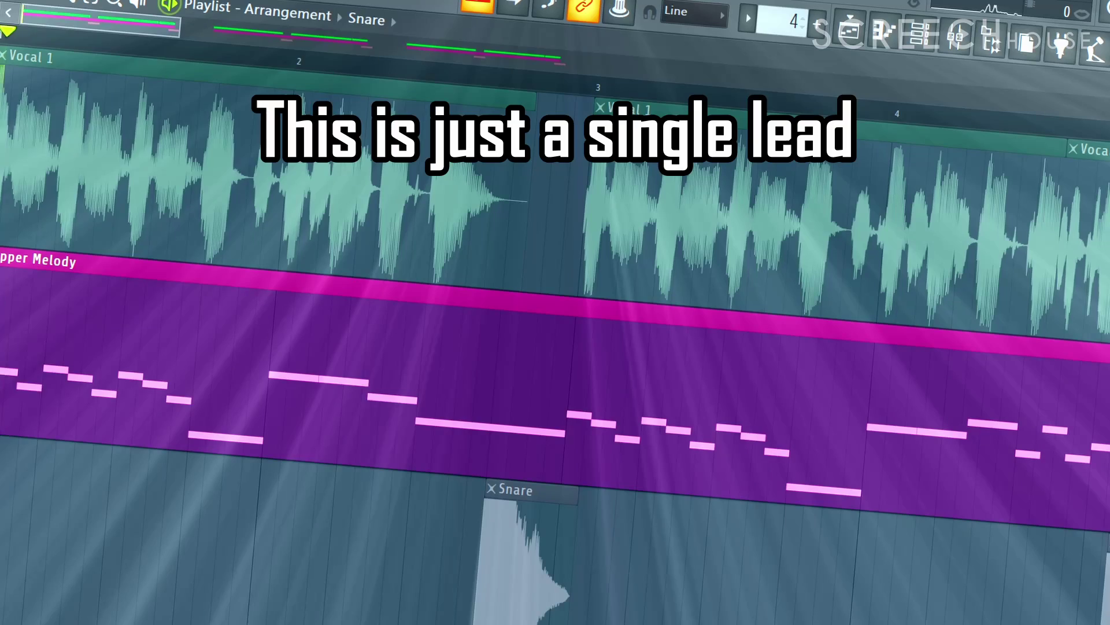
key("space")
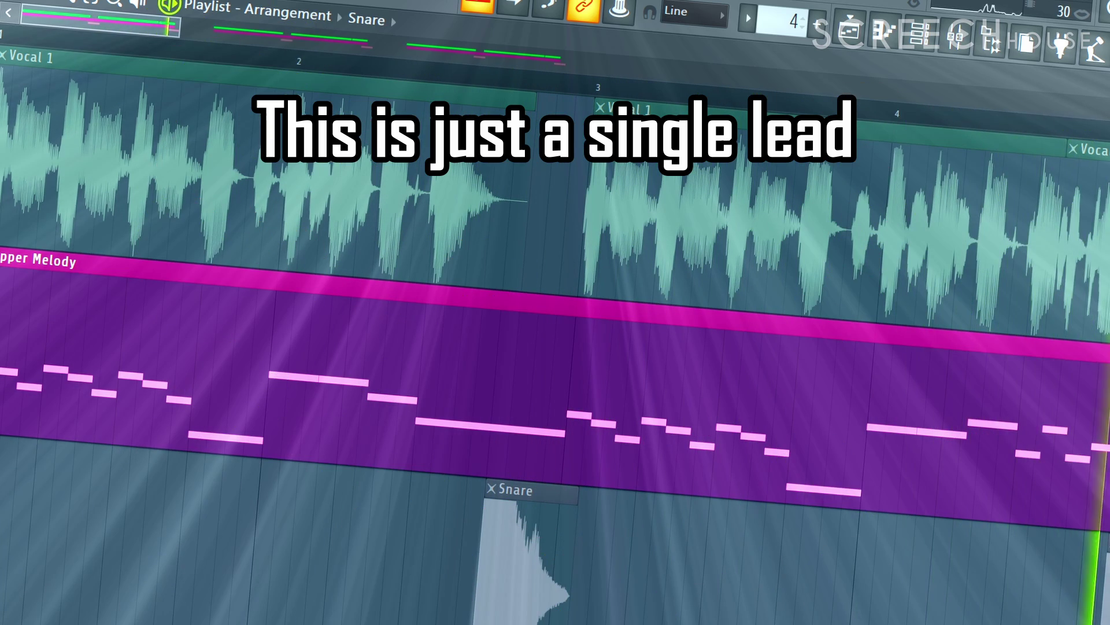
left_click(369, 19)
double_click(739, 446)
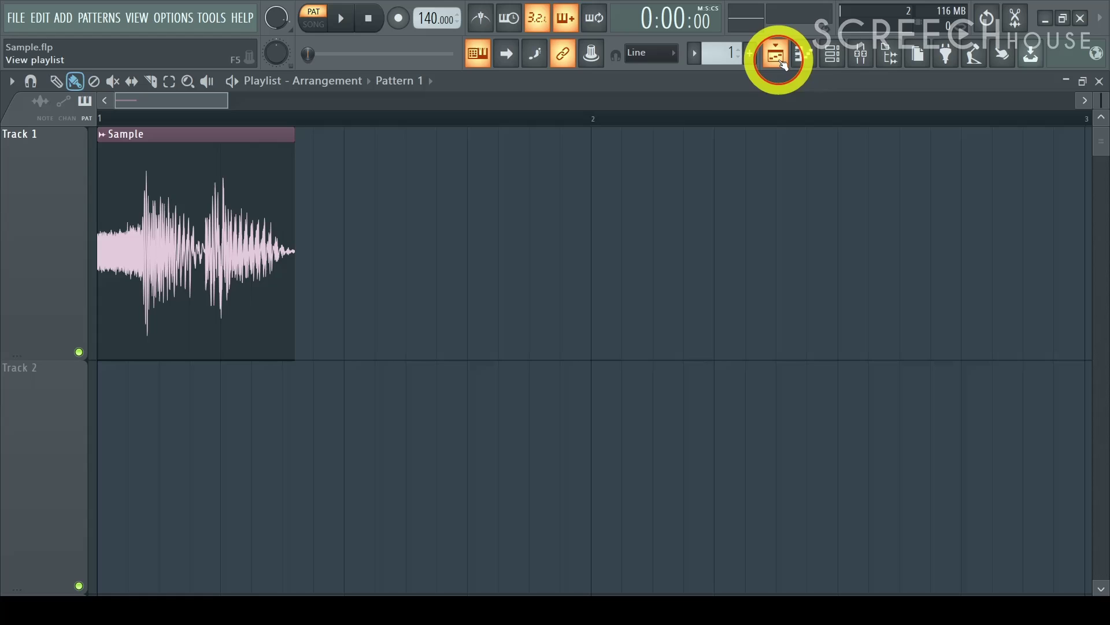
Place Pattern 1 on Track 2, aligned to start at bar 1
left_click(158, 474)
left_click_drag(267, 381, 193, 372)
left_click_drag(228, 101, 303, 99)
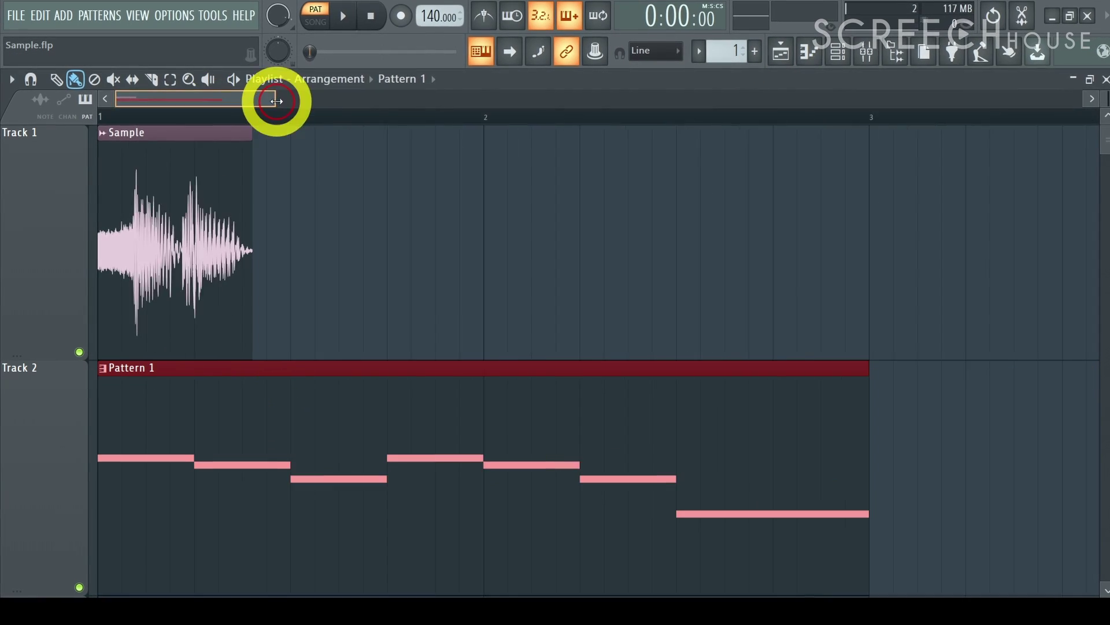
Paint Sample clips along Track 1 at bar 2, beat 3 of bar 2, and the empty gap
mouse_move(293, 232)
left_mouse_down()
mouse_move(526, 283)
mouse_move(602, 211)
mouse_move(512, 210)
mouse_move(542, 189)
left_mouse_up()
left_click(89, 114)
left_click(604, 207)
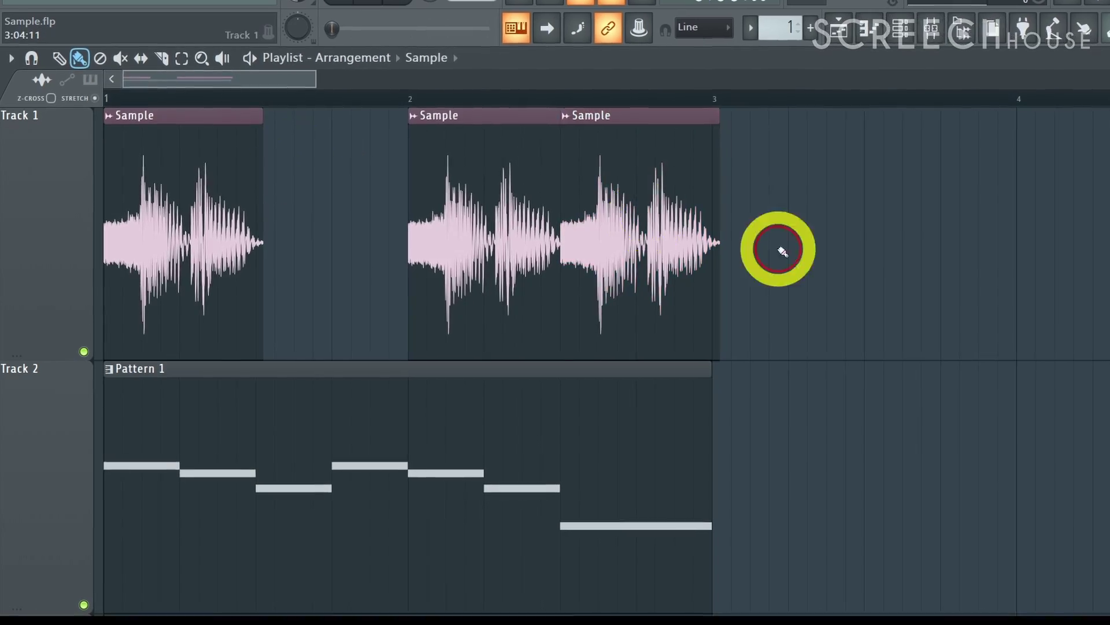
left_click(339, 235)
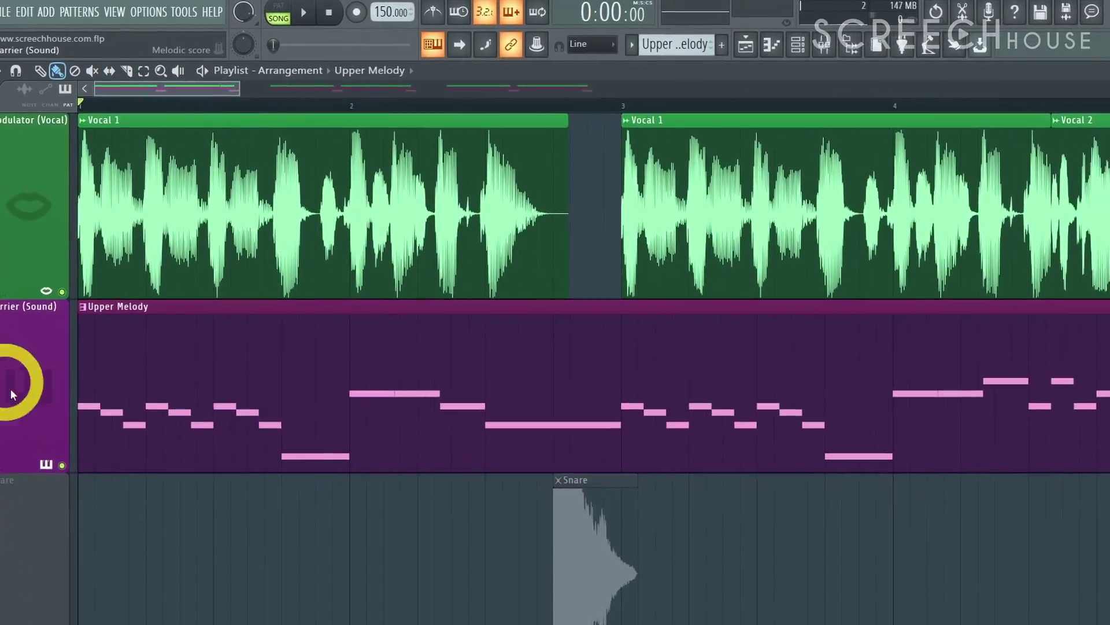
Select the Sound channel in the Channel rack and show its mixer insert 2
left_click(845, 44)
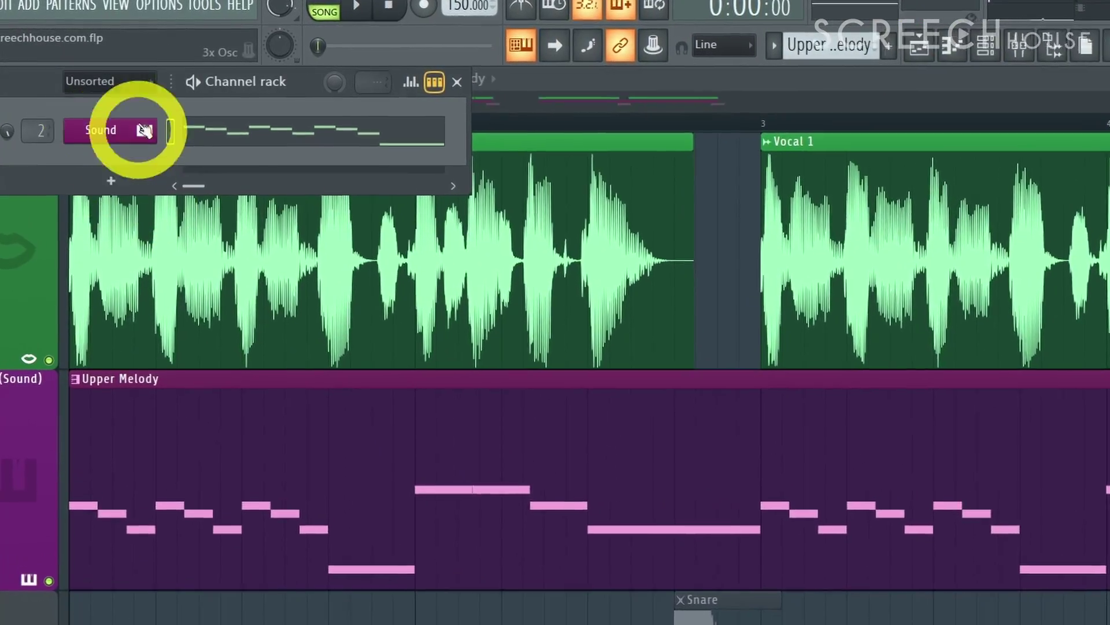
left_click(107, 125)
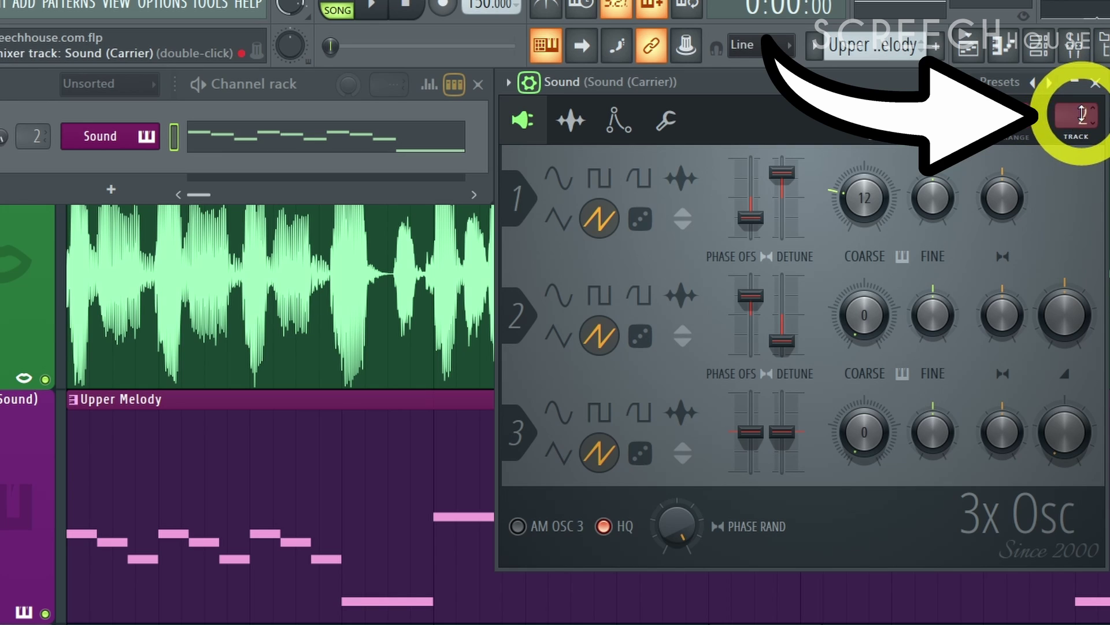
double_click(1081, 115)
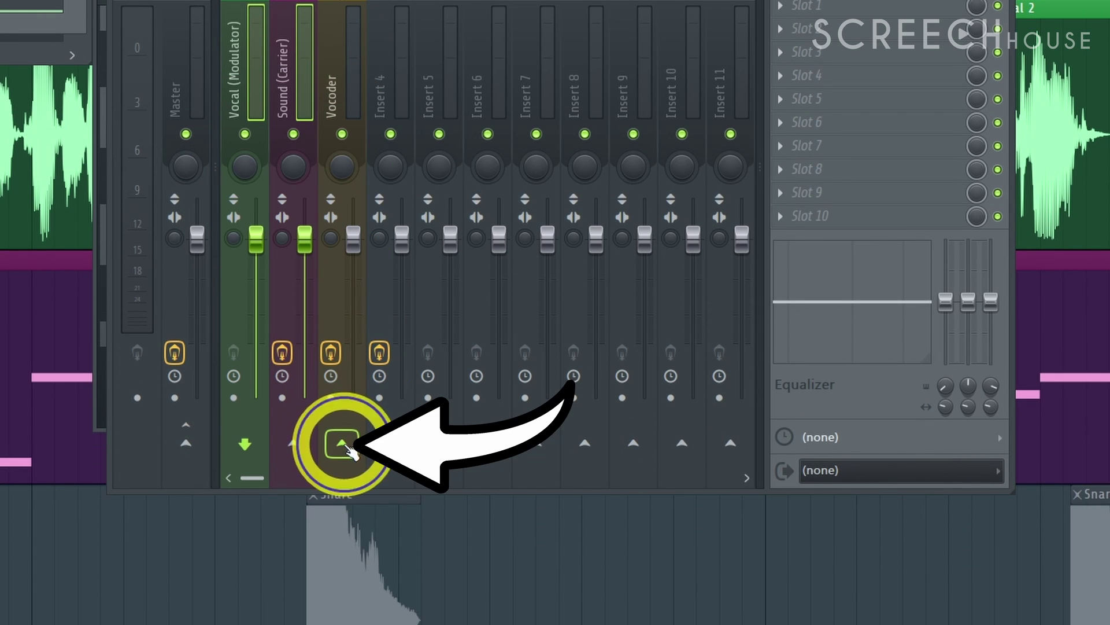
Route the Vocal (Modulator) and Sound (Carrier) inserts only to the Vocoder insert on track 3
right_click(349, 447)
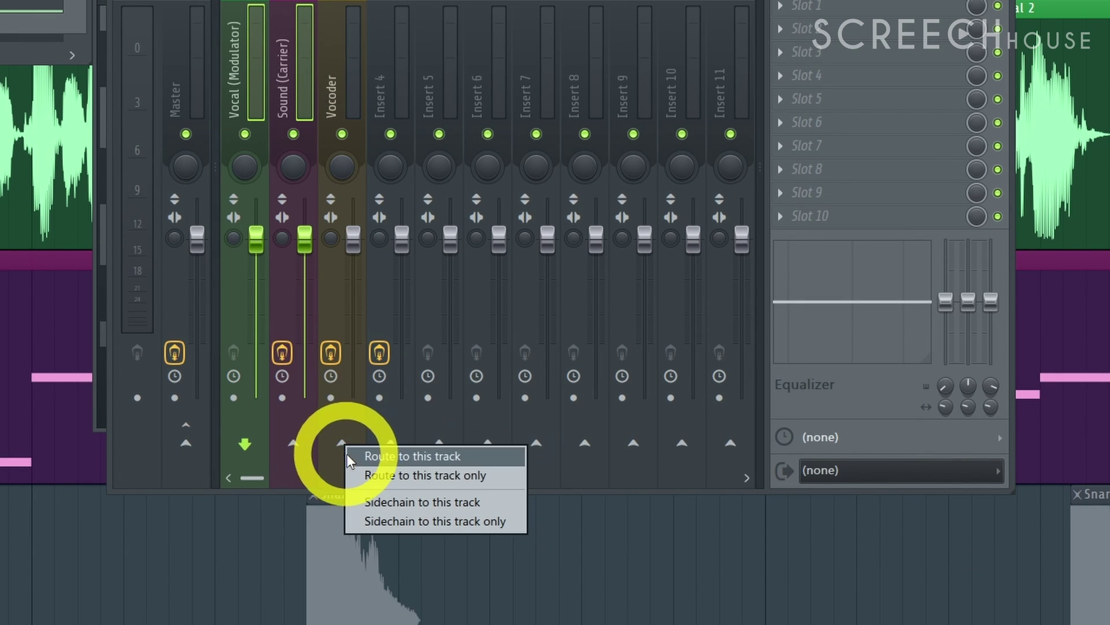
left_click(449, 475)
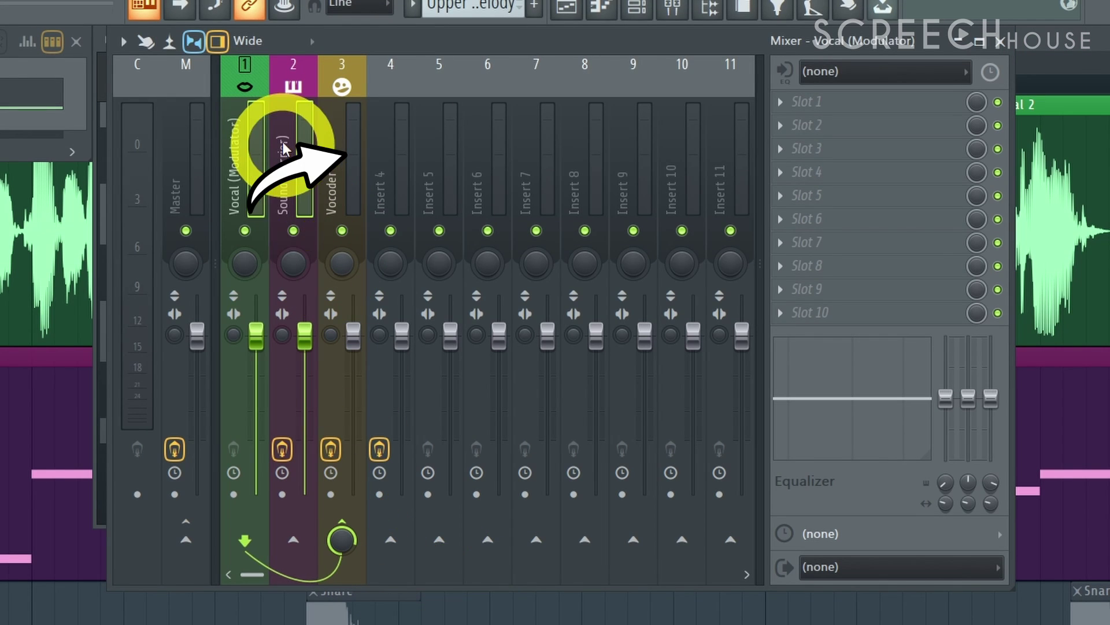
left_click(258, 145)
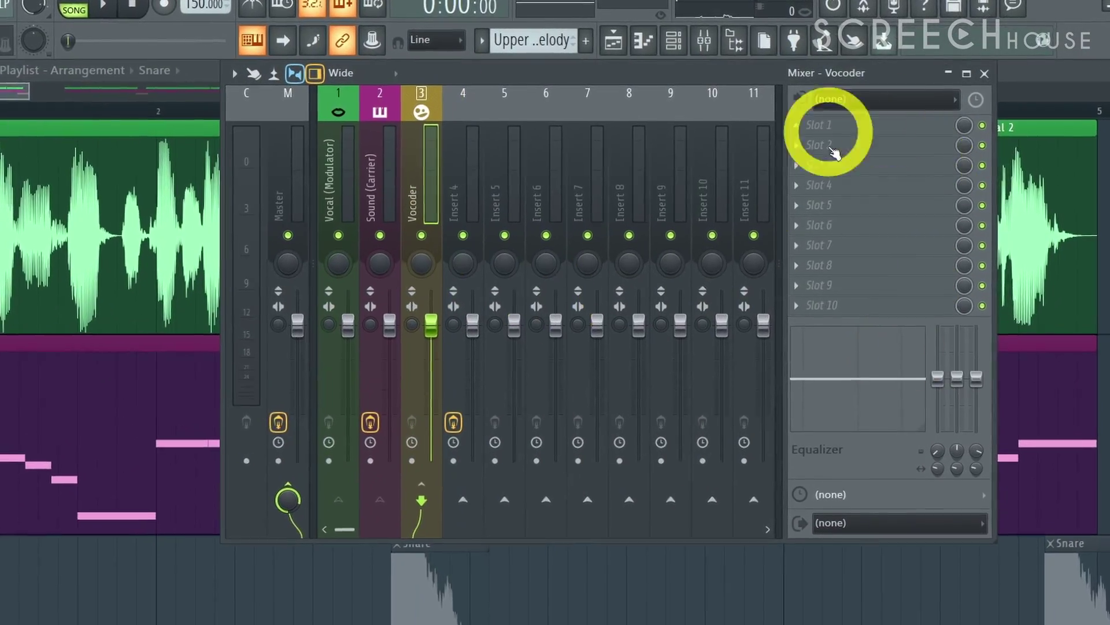
Load Vocodex into the Vocoder insert's first effect slot, then close its window
left_click(792, 126)
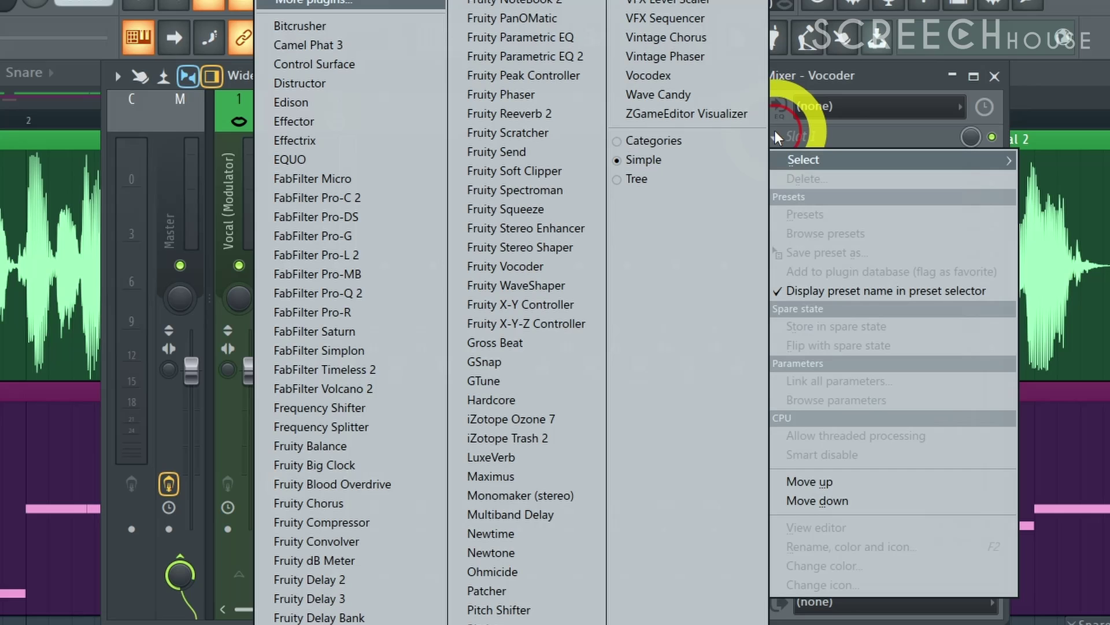
left_click(661, 76)
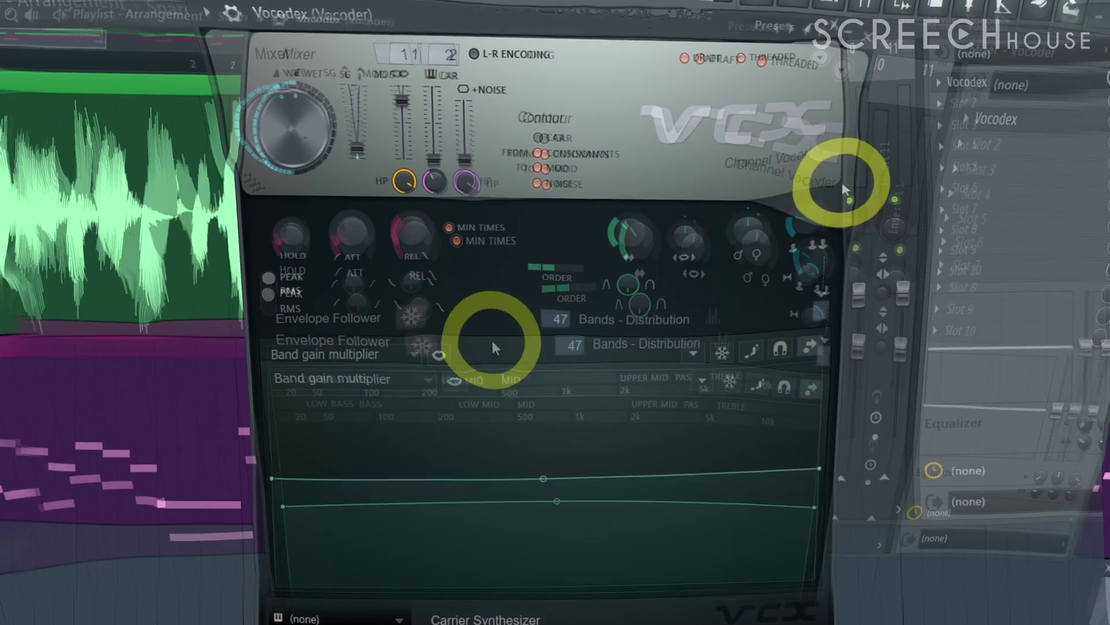
left_click(870, 49)
Load Fruity Vocoder into the second slot and move its window over the mixer
left_click(984, 153)
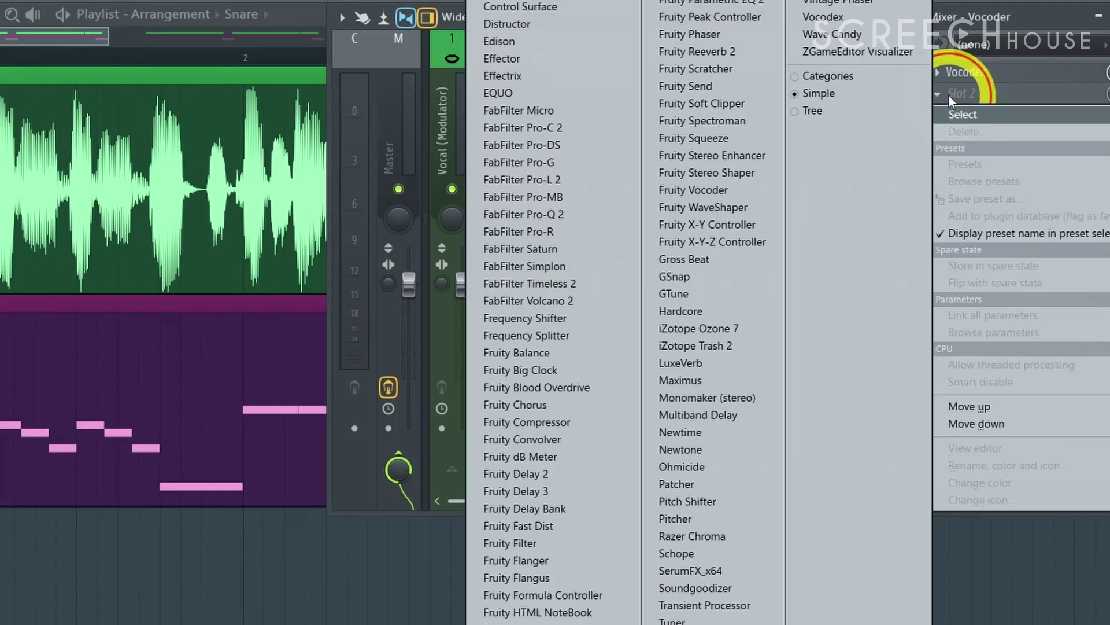
left_click(703, 191)
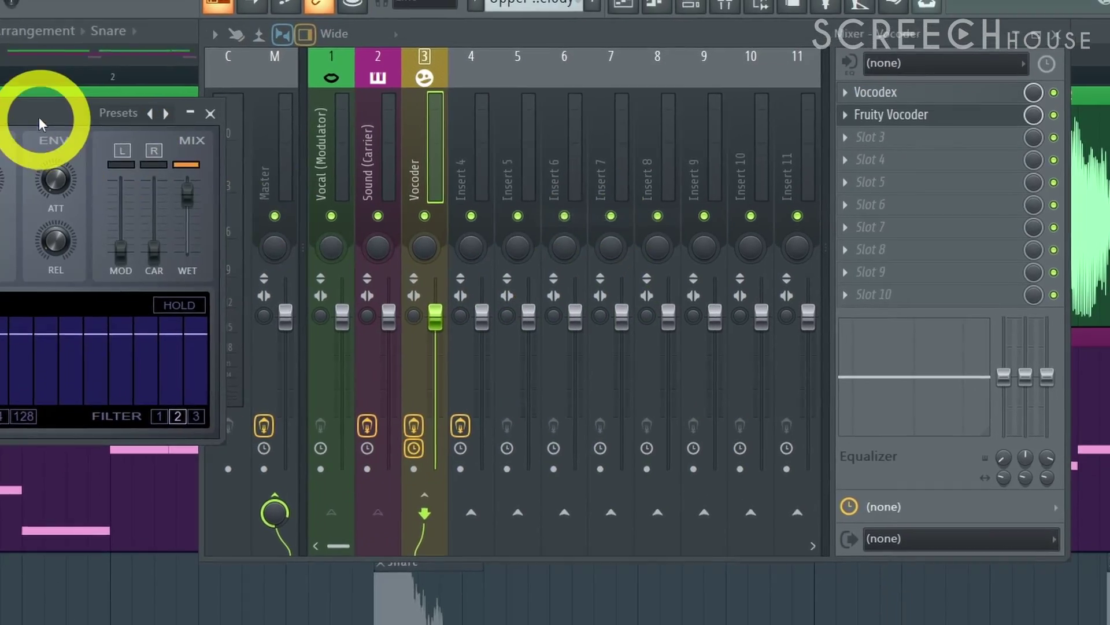
left_click_drag(42, 124, 505, 132)
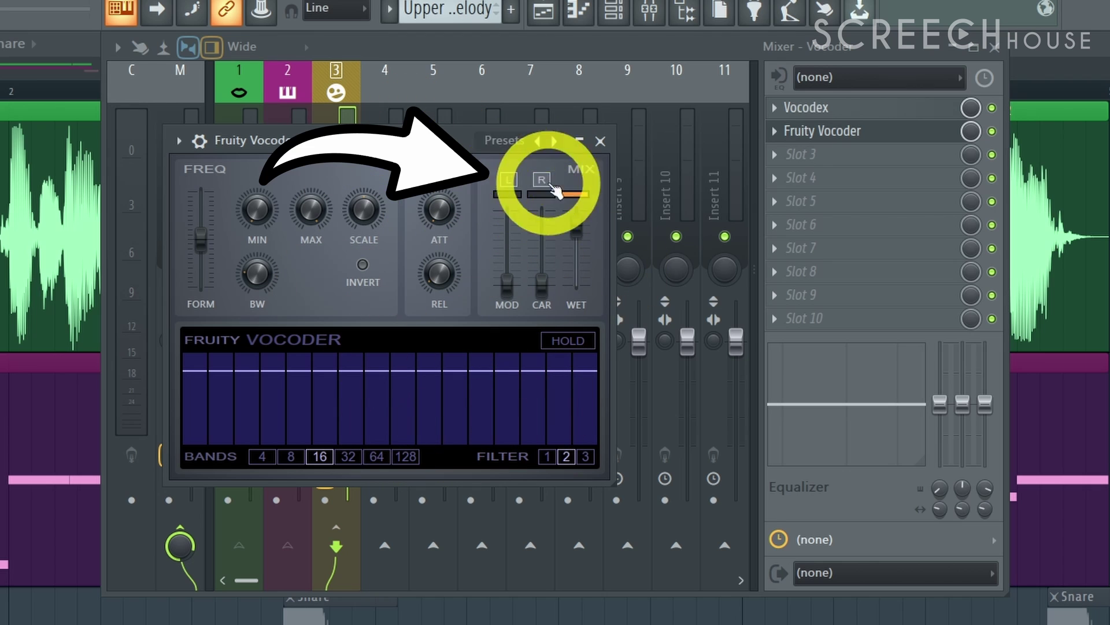
Move aside and close the Fruity Vocoder window, then select the Sound (Carrier) mixer track
left_click_drag(448, 142, 700, 129)
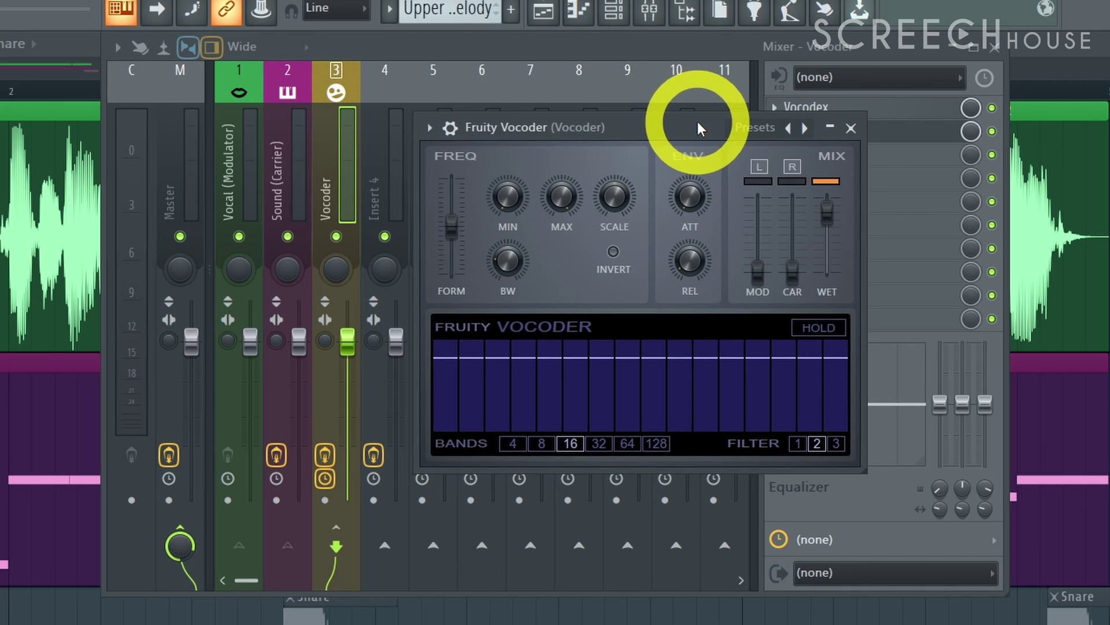
left_click(851, 128)
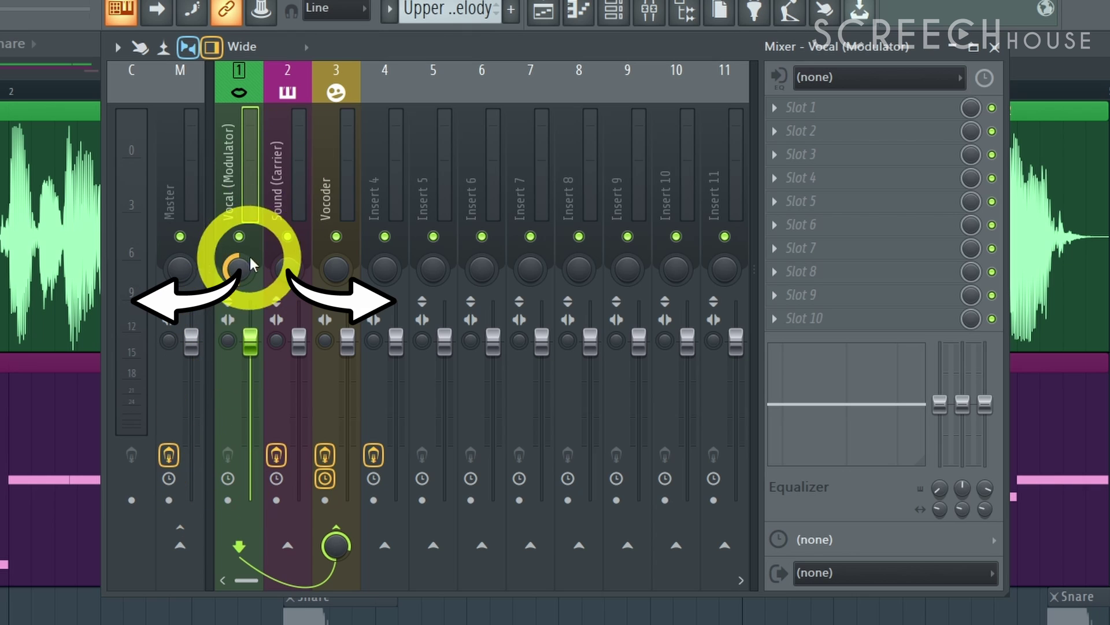
left_click(282, 139)
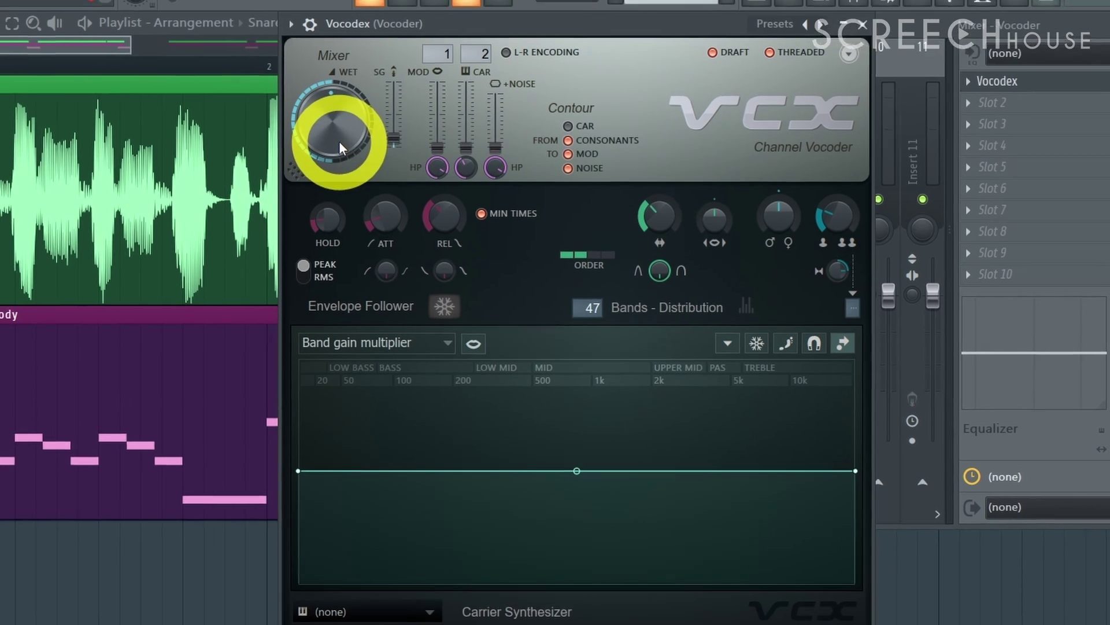
right_click(308, 113)
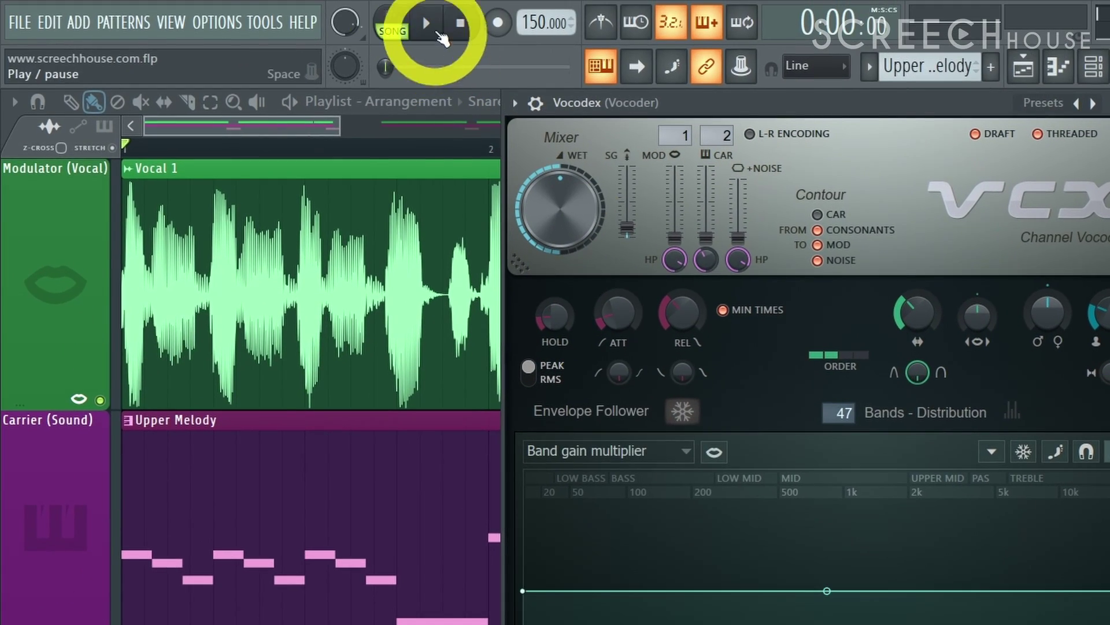
left_click(439, 36)
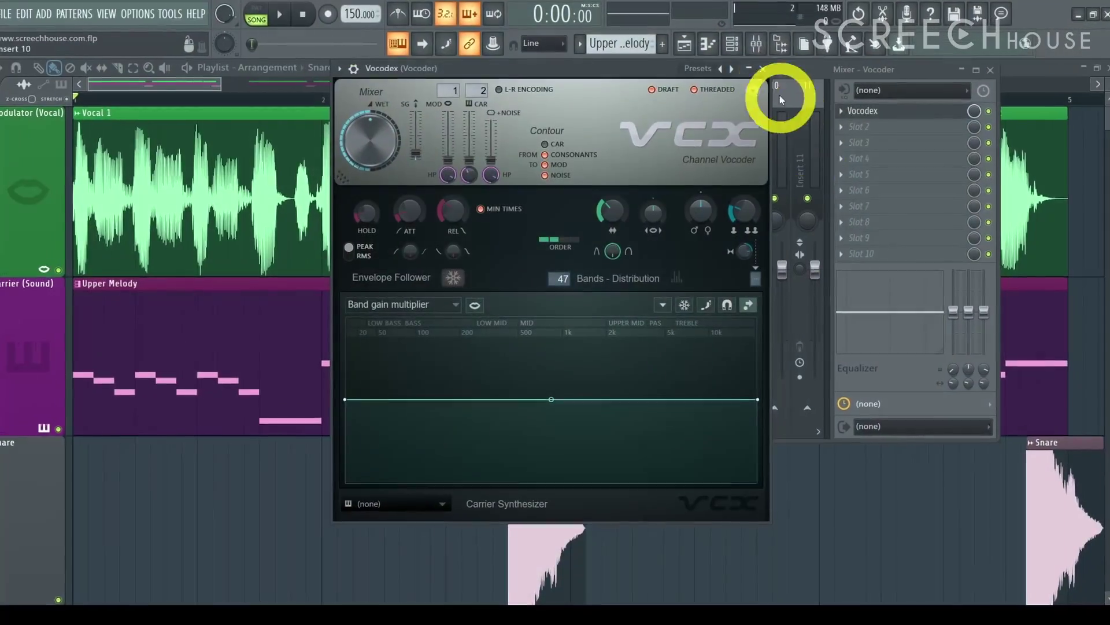
left_click(783, 93)
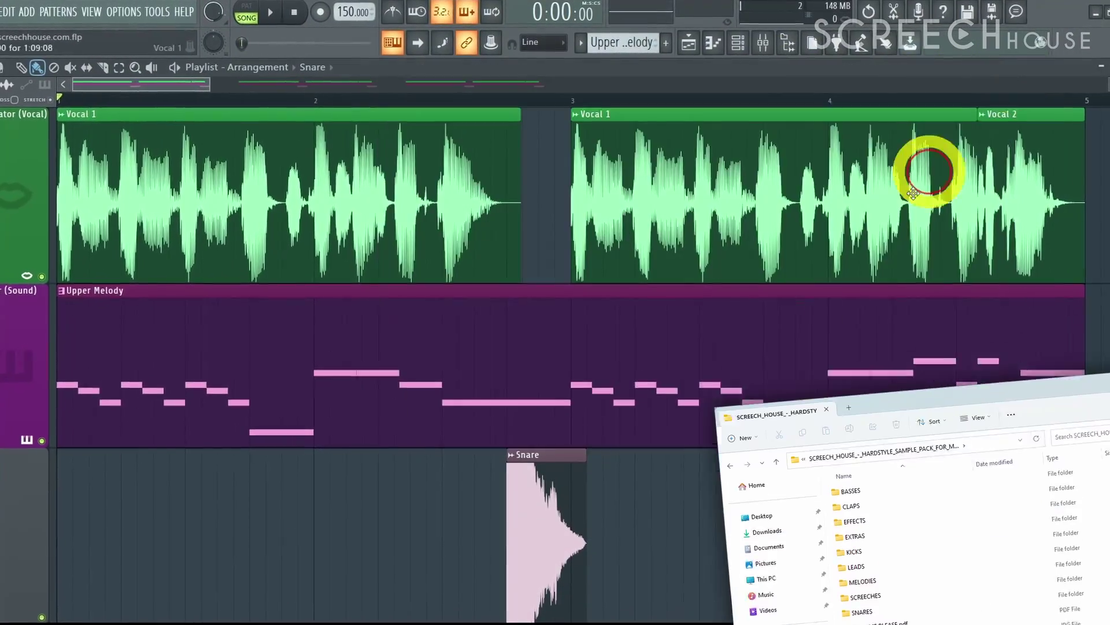
scroll(595, 532, "down", 3)
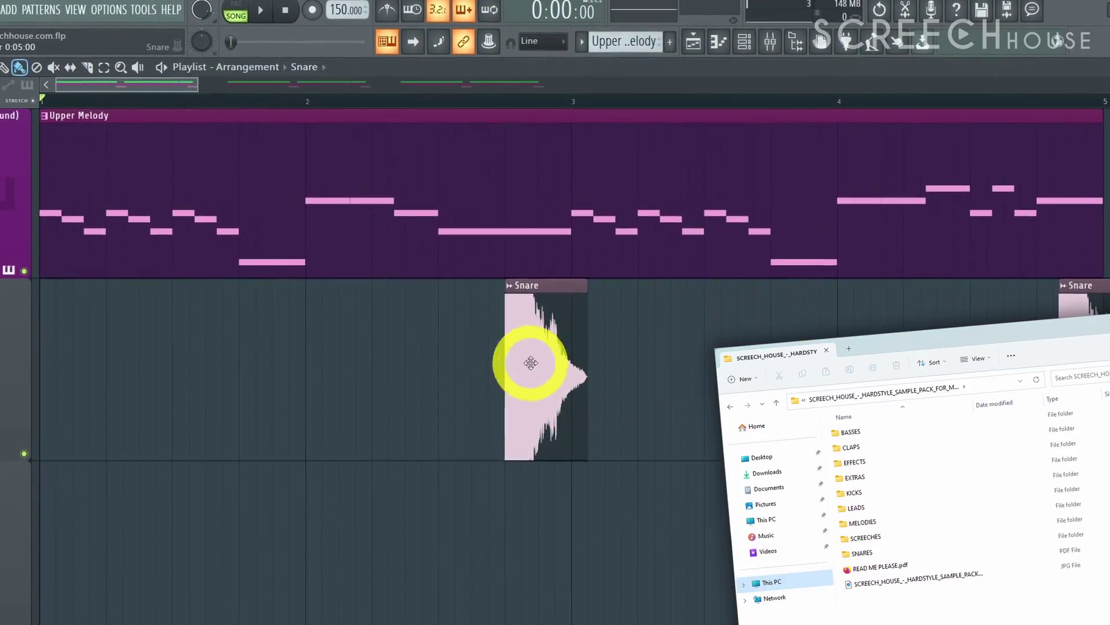
double_click(543, 347)
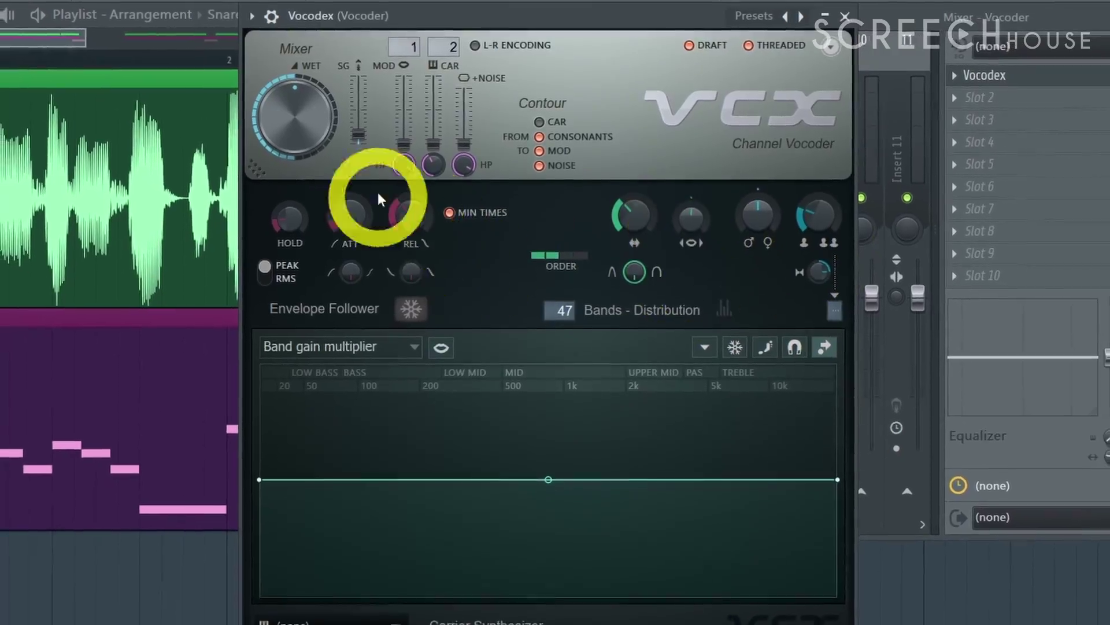
key("space")
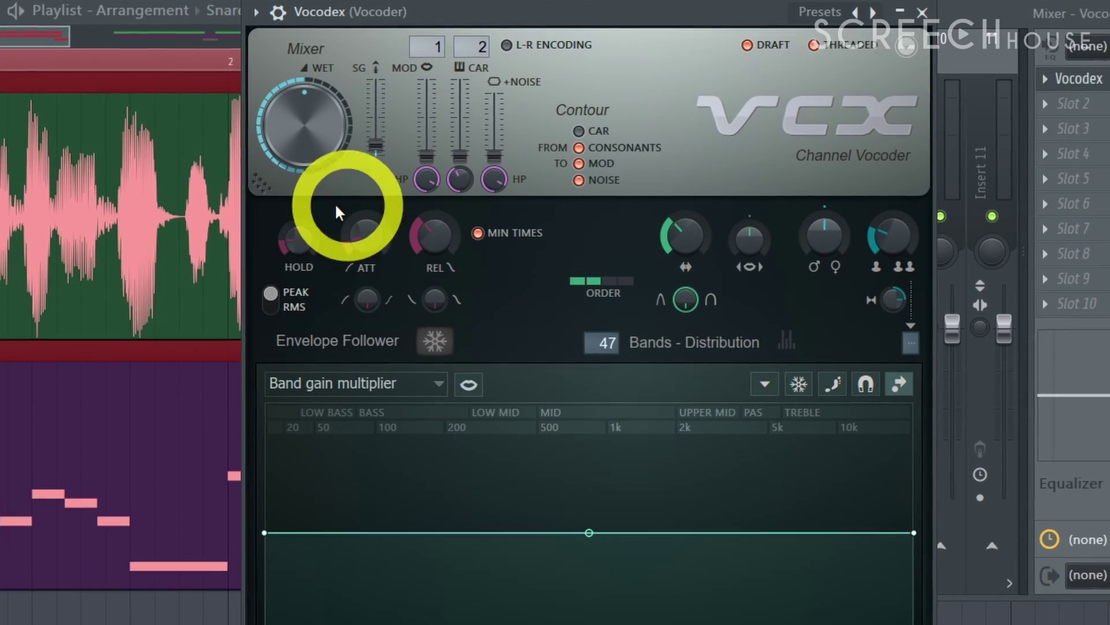
left_click(159, 5)
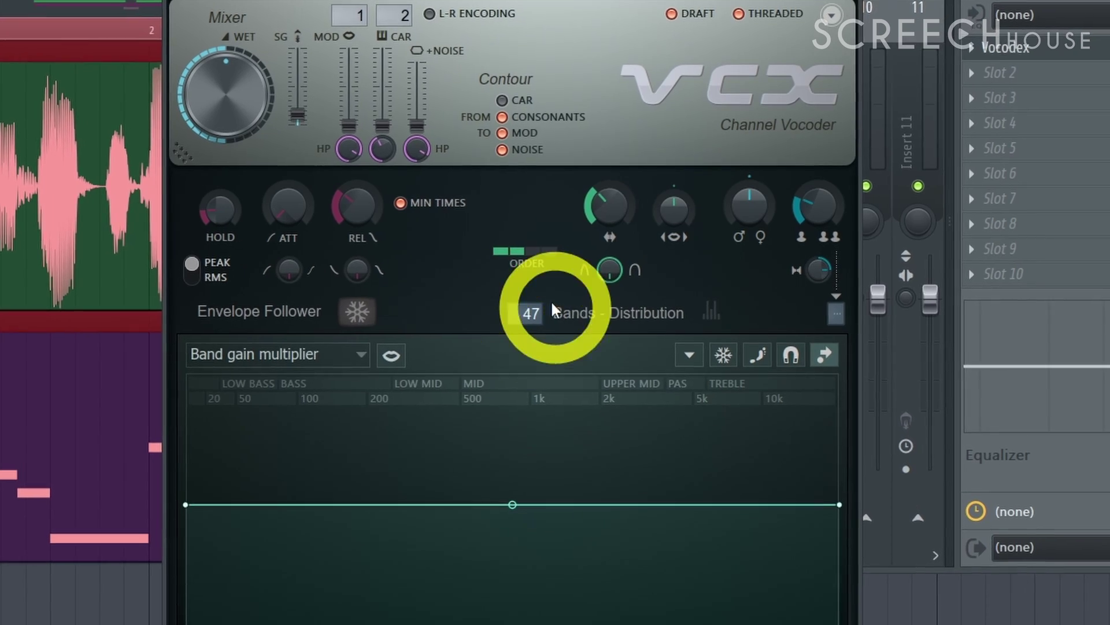
Reduce the Vocodex bands from 47 to 37 and widen the band width
left_click(514, 301)
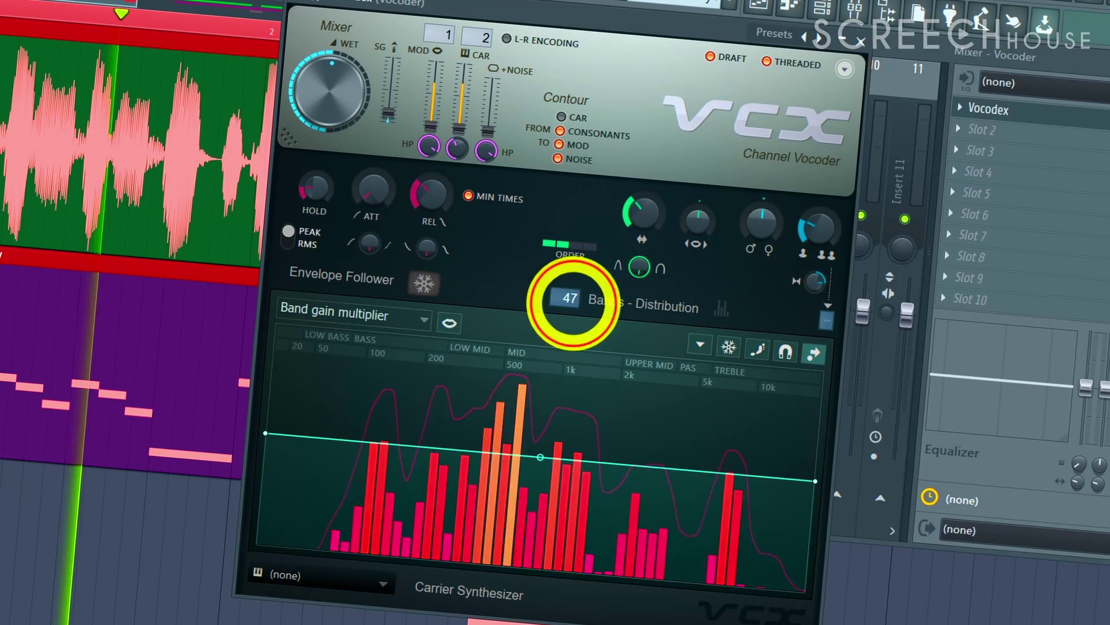
left_click_drag(571, 299, 577, 473)
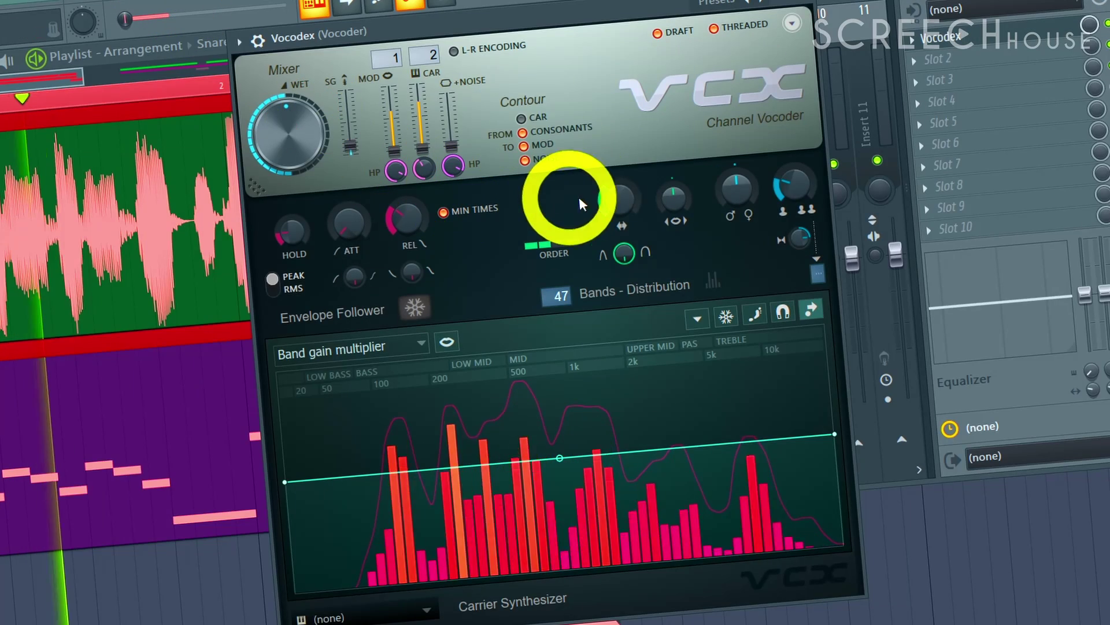
left_click(607, 217)
left_click_drag(608, 174, 625, 238)
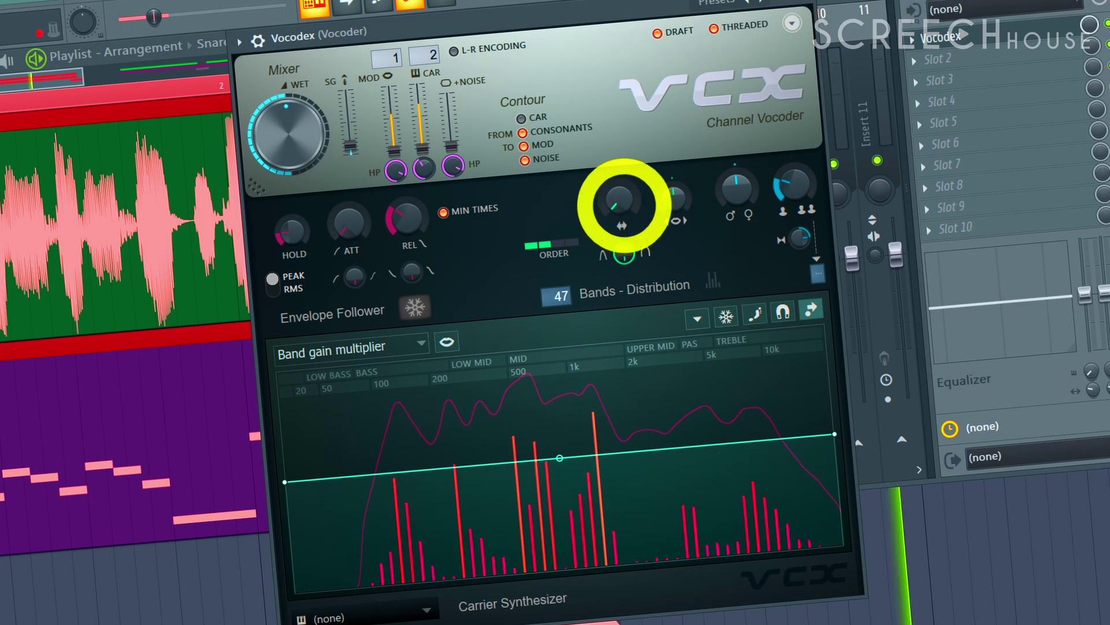
Open the Band gain multiplier graph parameter list, then close the Vocodex window
left_click(737, 434)
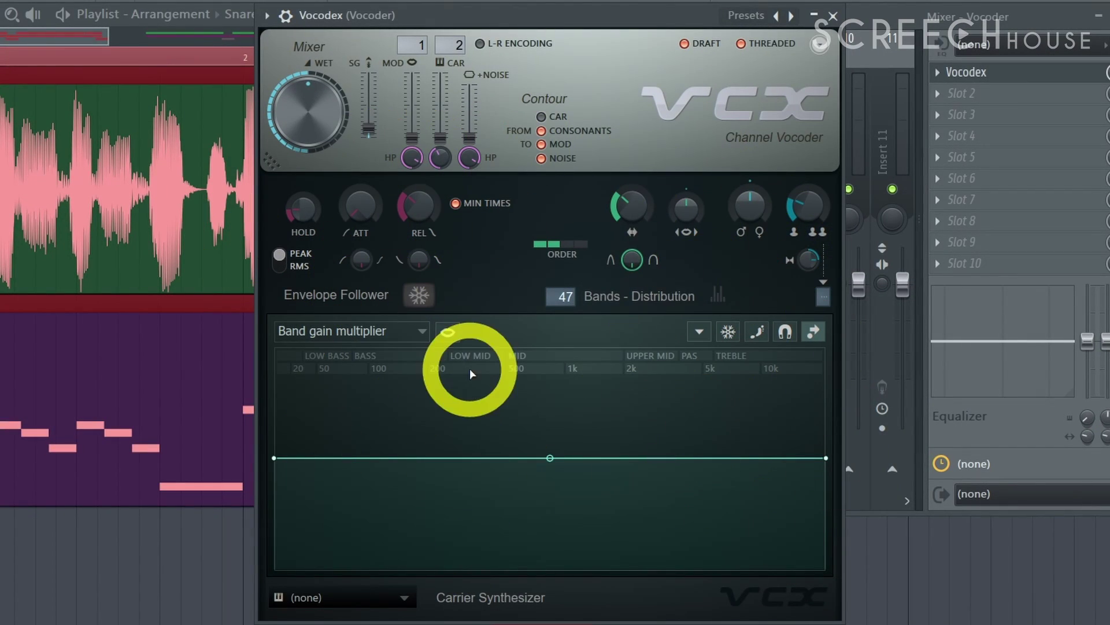
left_click(376, 331)
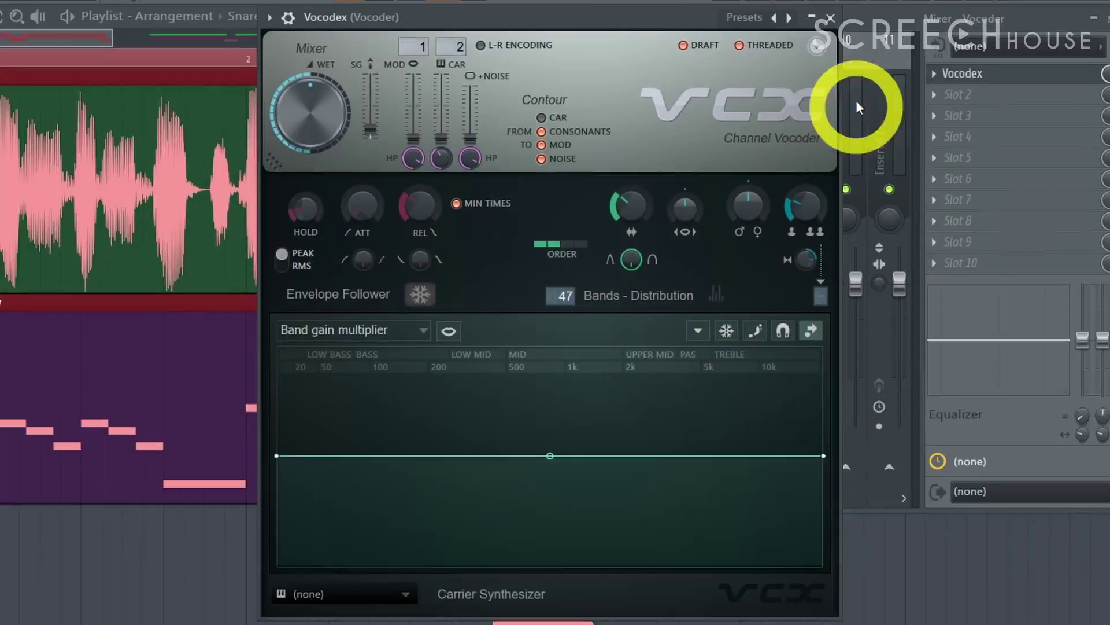
left_click(1001, 67)
Select the Upper Melody clip and bring up the Sound (Carrier) 3x Osc channel settings
left_click(721, 356)
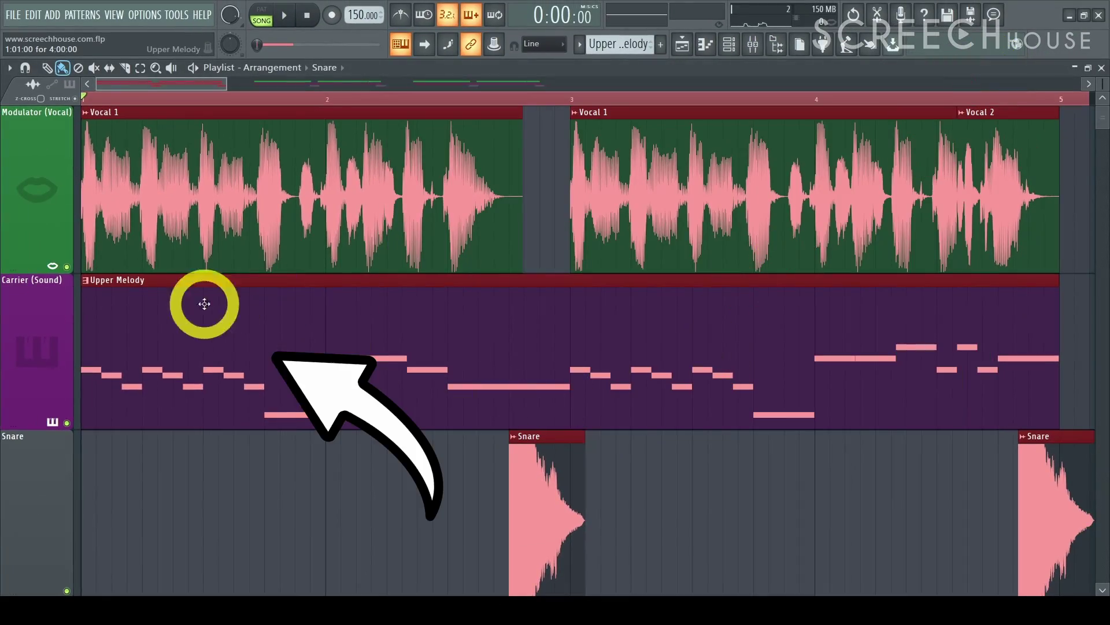
left_click(340, 343)
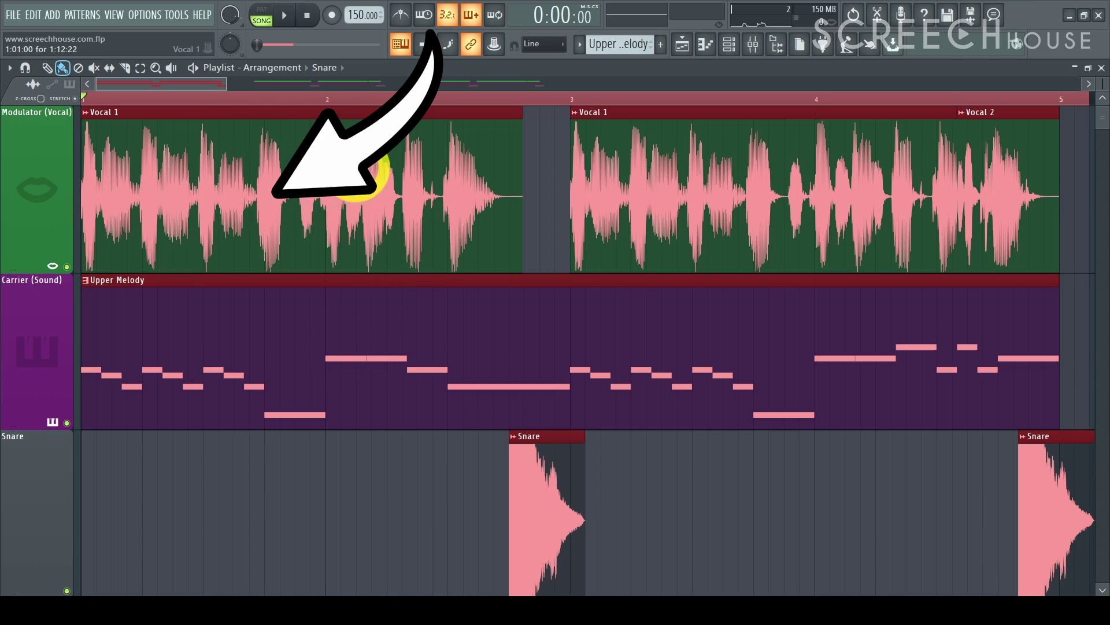
left_click(729, 44)
left_click(119, 103)
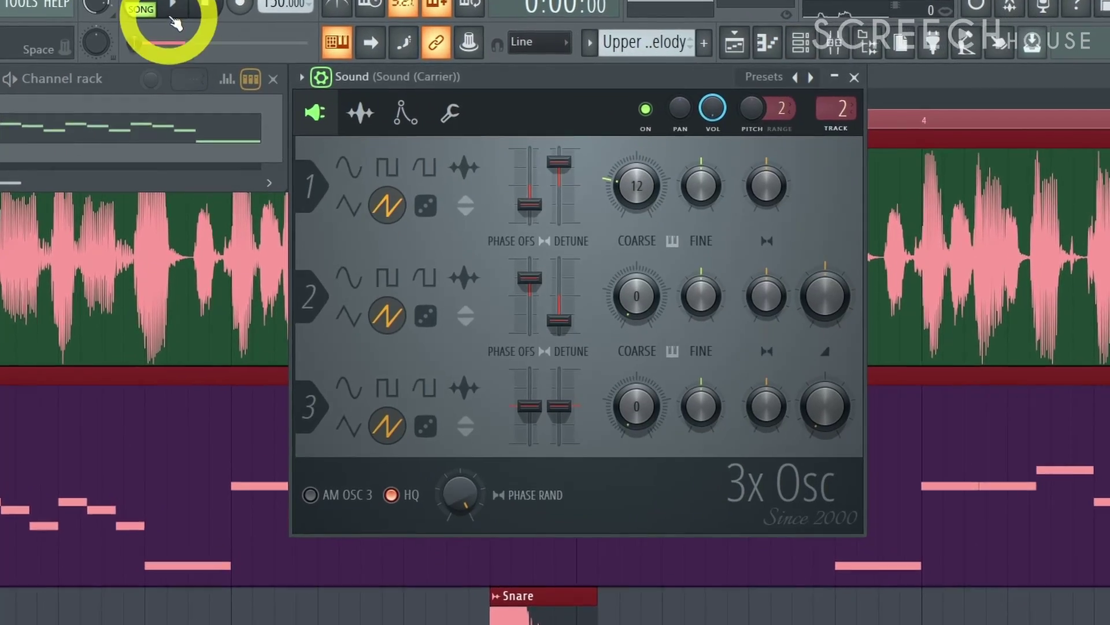
left_click(379, 81)
Reset the carrier's Echo pitch to default, then select the Upper, Lower & Middle Melody clip
left_click(473, 107)
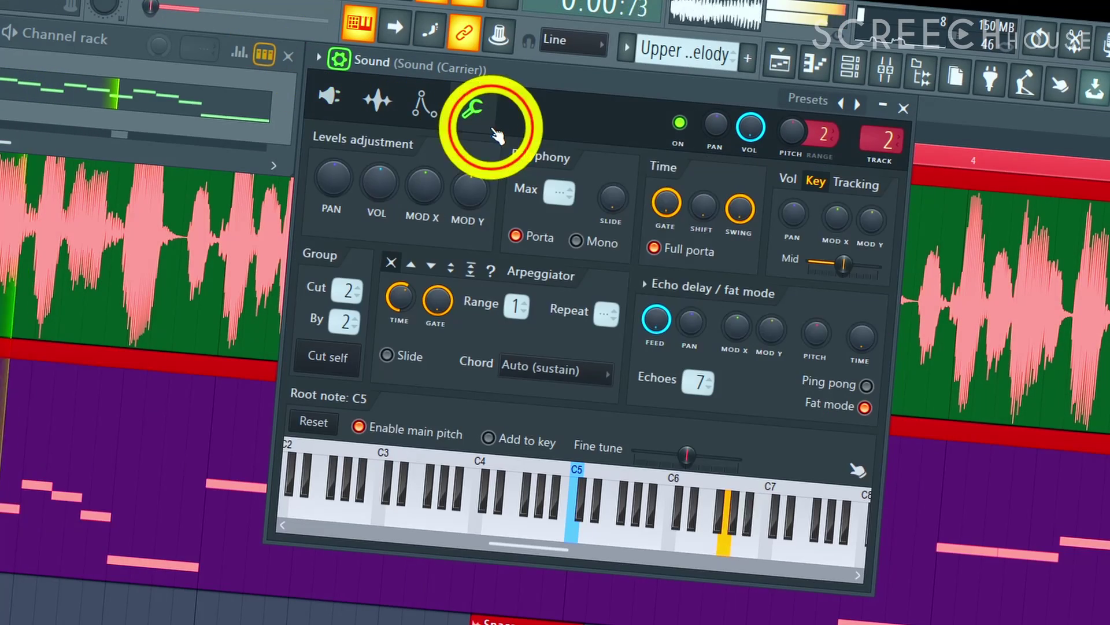
left_click(815, 332)
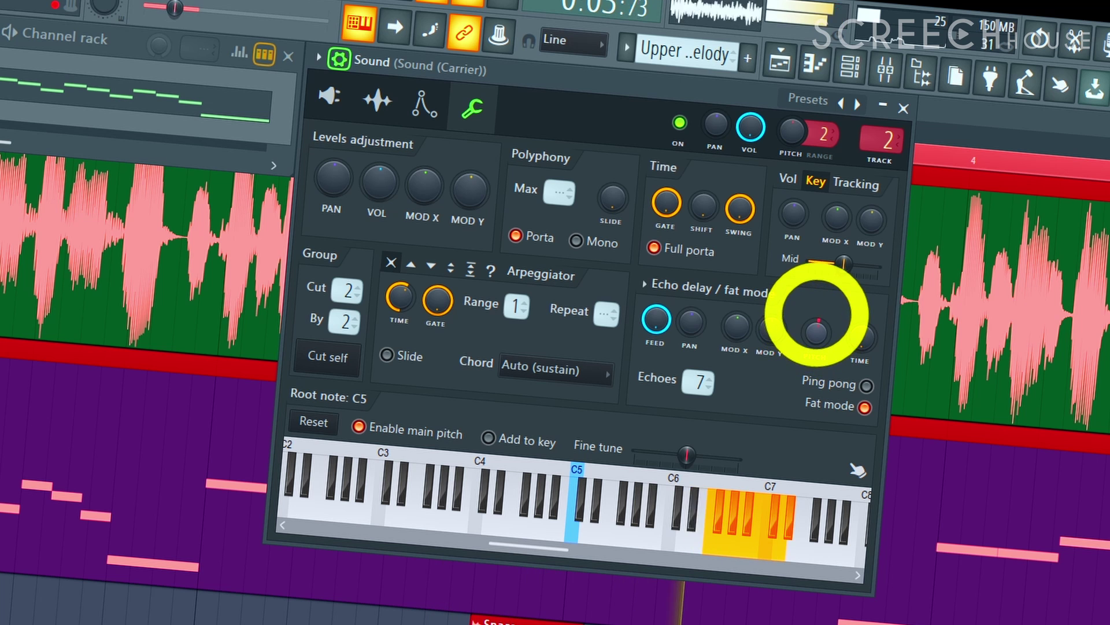
right_click(815, 347)
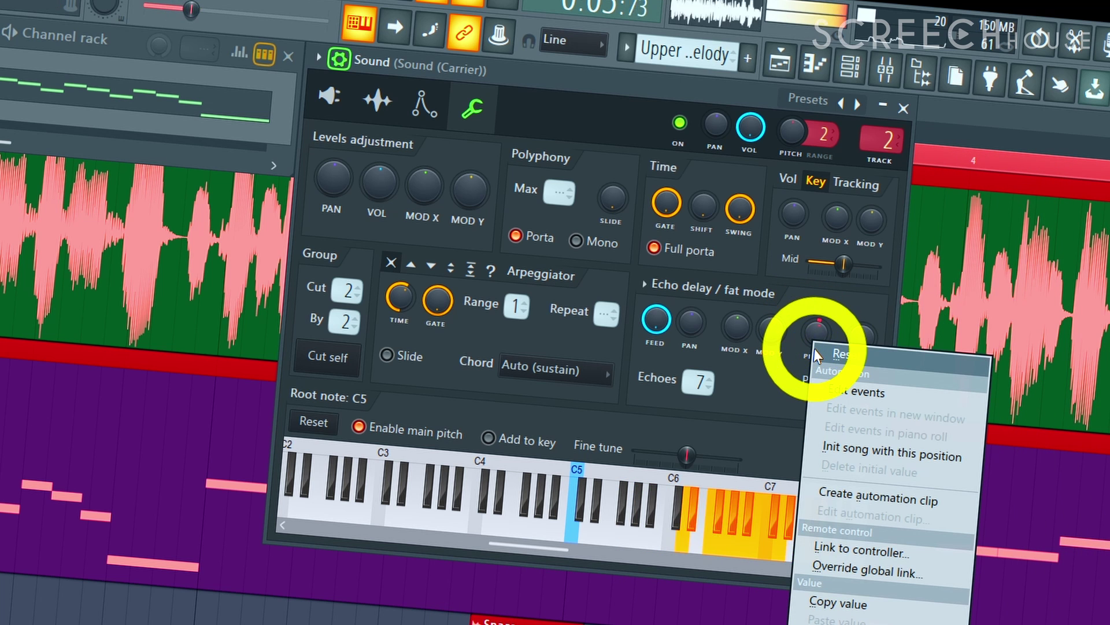
left_click(818, 354)
left_click(330, 96)
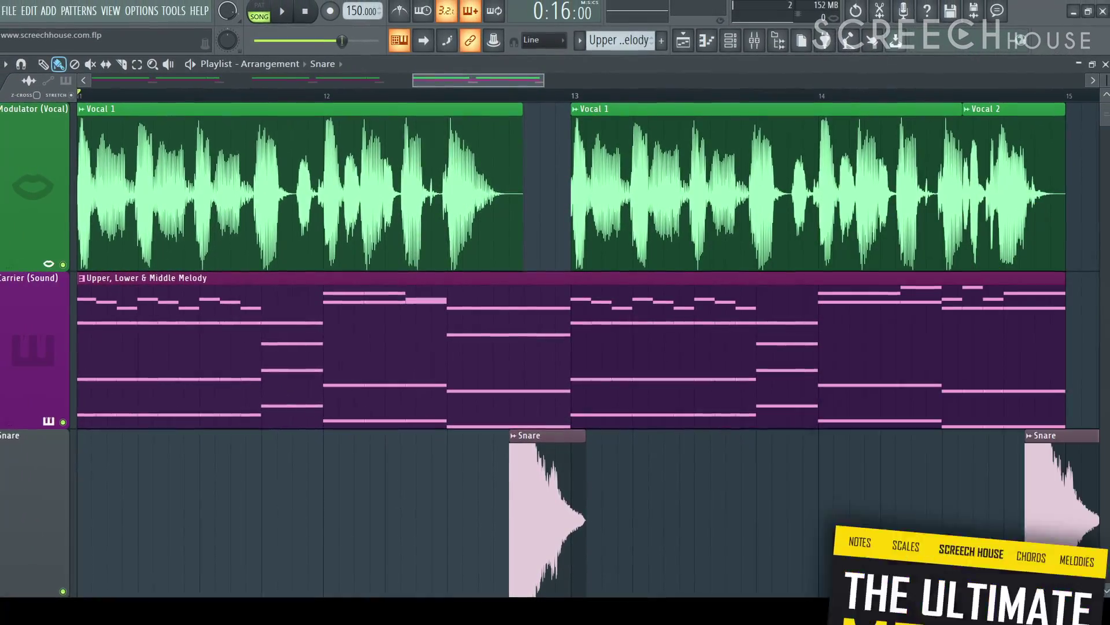
left_click(320, 380)
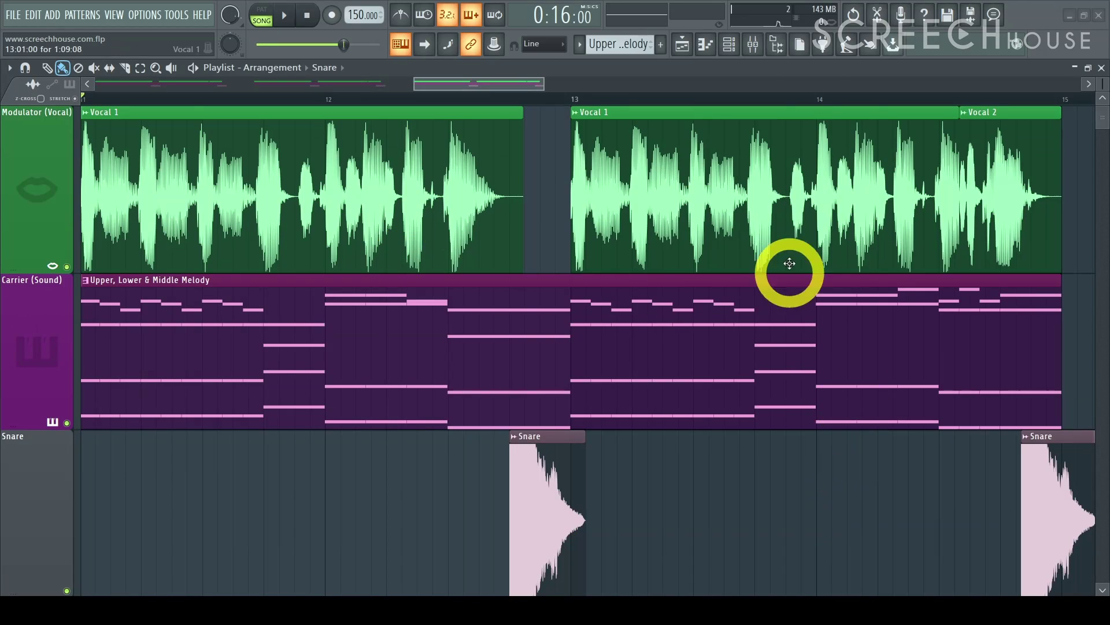
Insert Fruity Reeverb 2 below Vocodex on the Vocoder track and adjust its wet amount
left_click(528, 109)
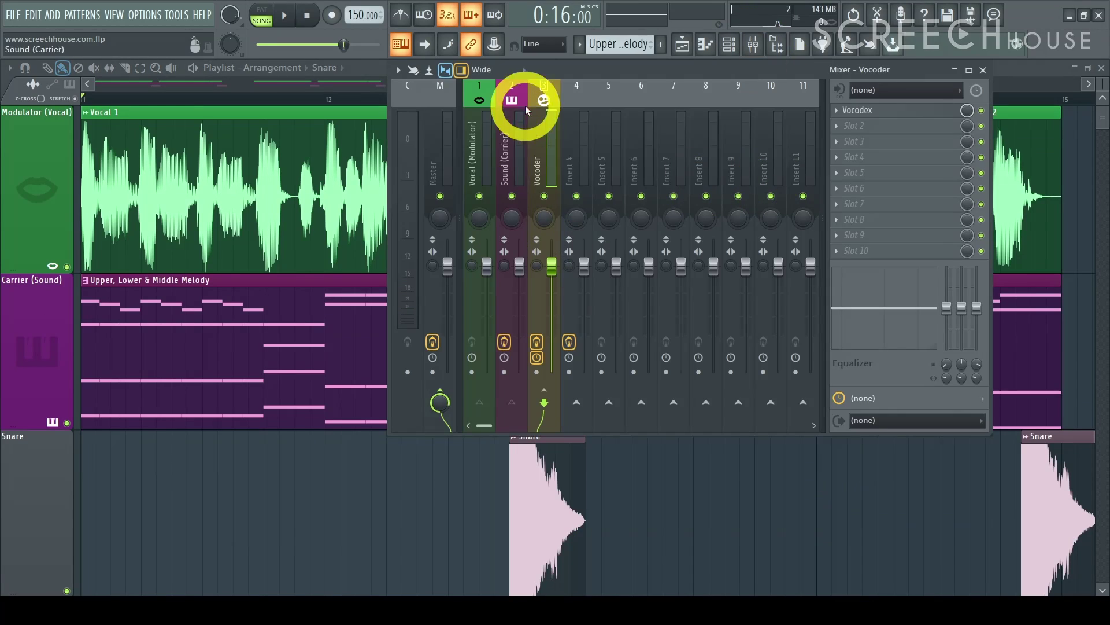
left_click(864, 181)
left_click(696, 154)
left_click(723, 196)
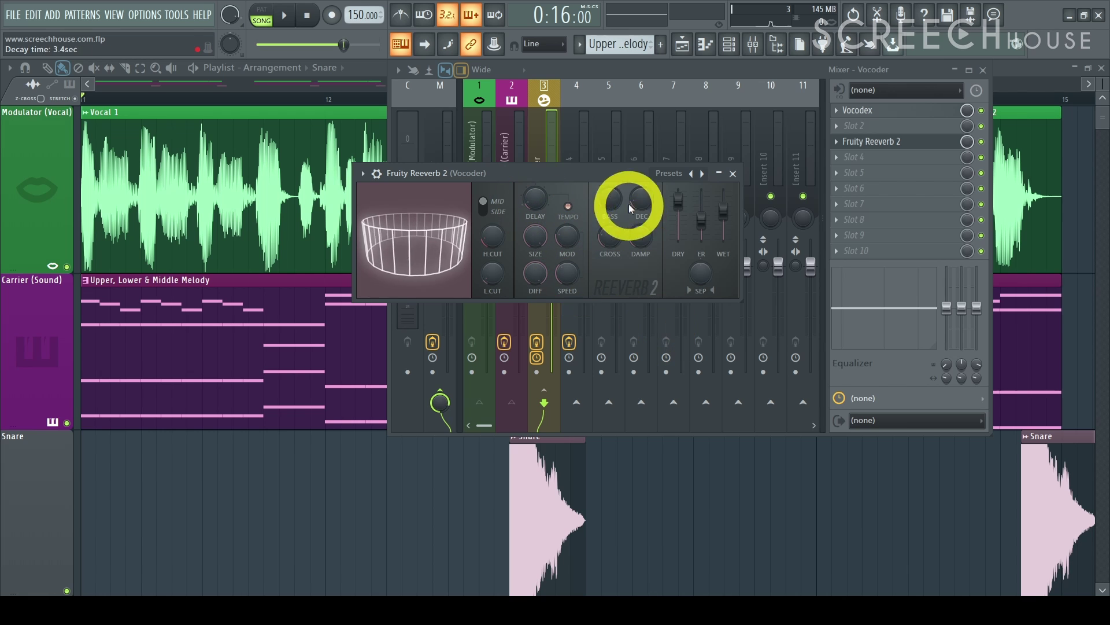
left_click(733, 173)
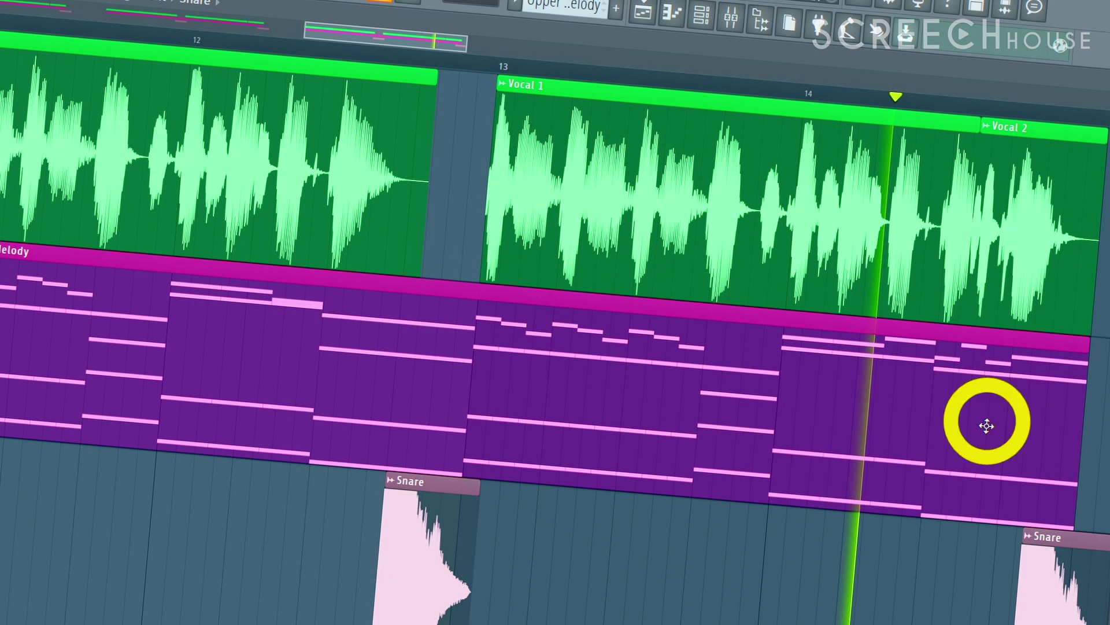
left_click(266, 186)
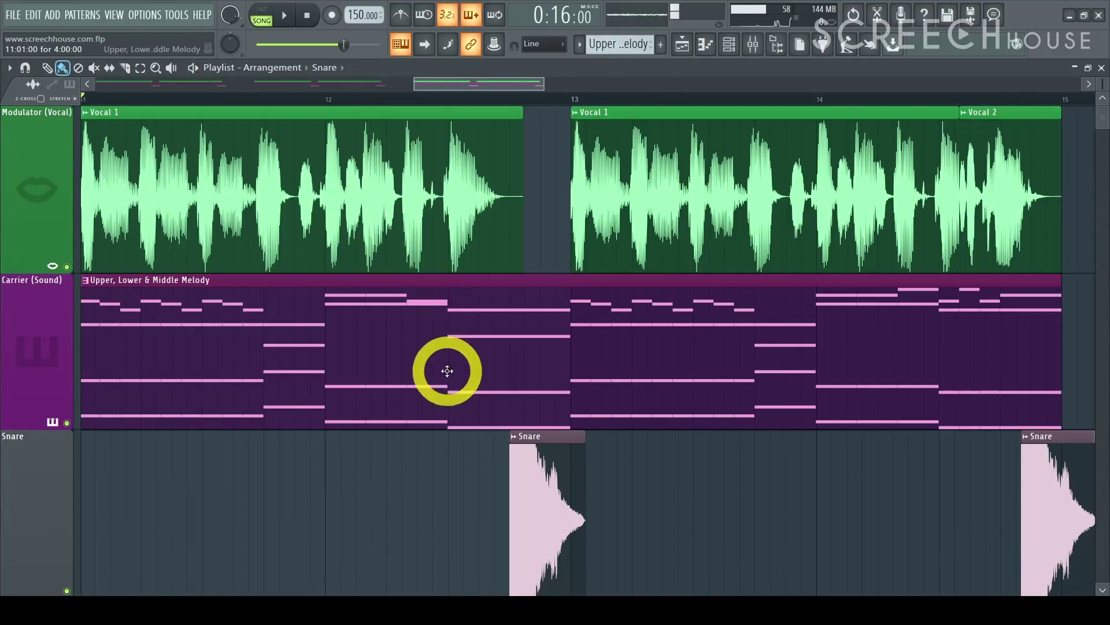